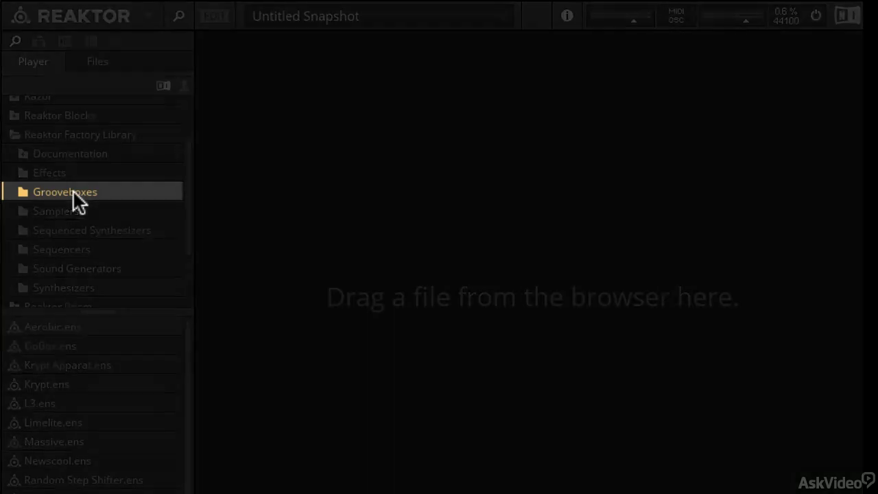
Step: Load the SineBeats 2 ensemble from the Grooveboxes folder and hide the browser
{"action": "scroll", "coordinate": [52, 418], "scroll_direction": "down", "scroll_amount": 1}
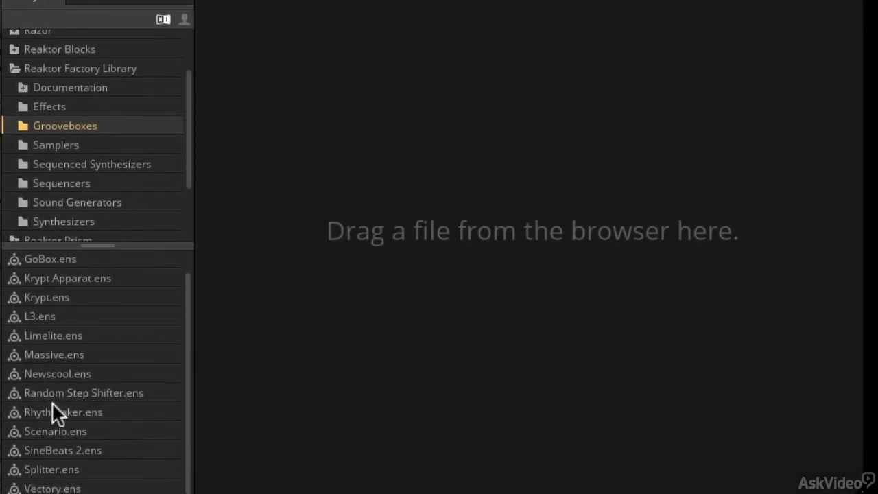
{"action": "left_click", "coordinate": [57, 448]}
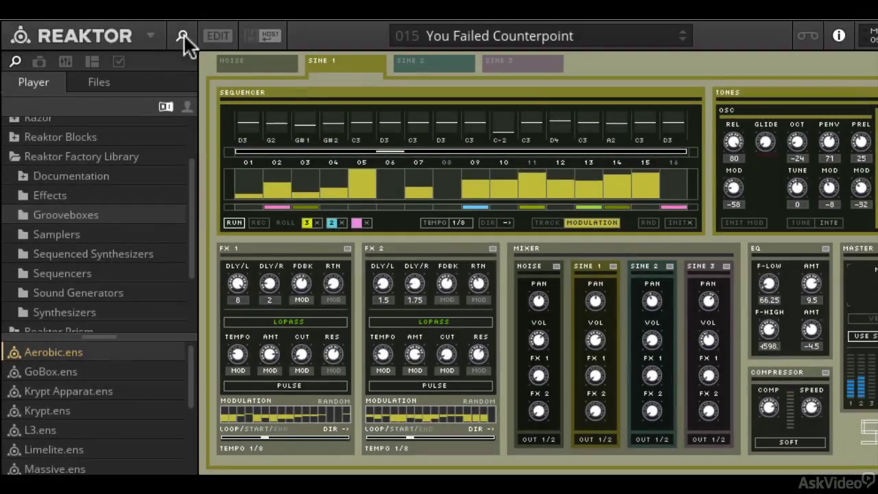
{"action": "left_click", "coordinate": [184, 35]}
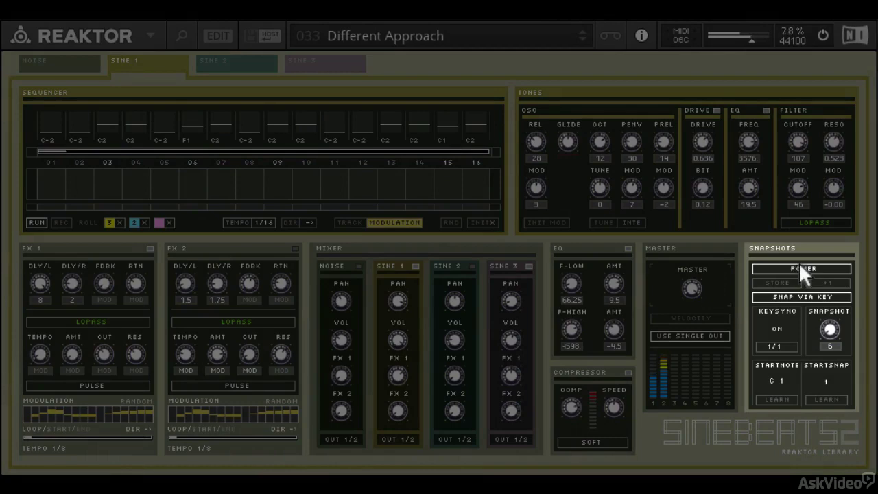
Step: Turn off Power and Snap Via Key in the snapshots section, and switch off the EQ
{"action": "left_click", "coordinate": [799, 269]}
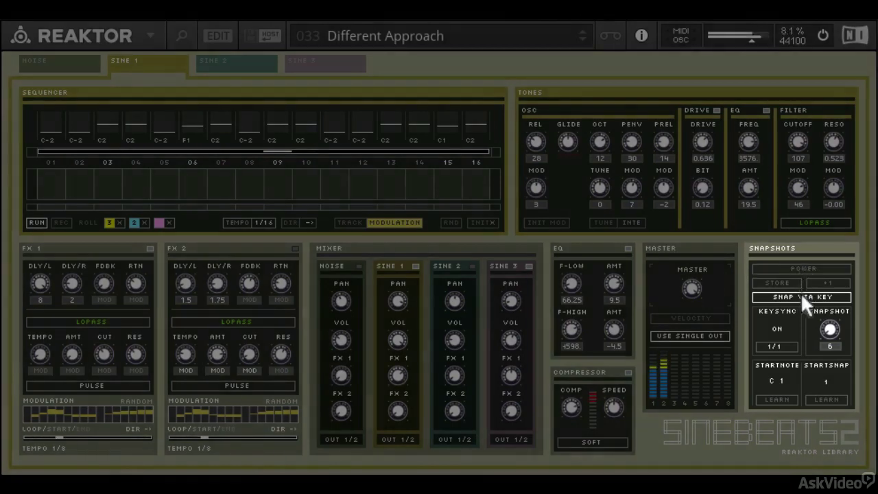
{"action": "left_click", "coordinate": [800, 294]}
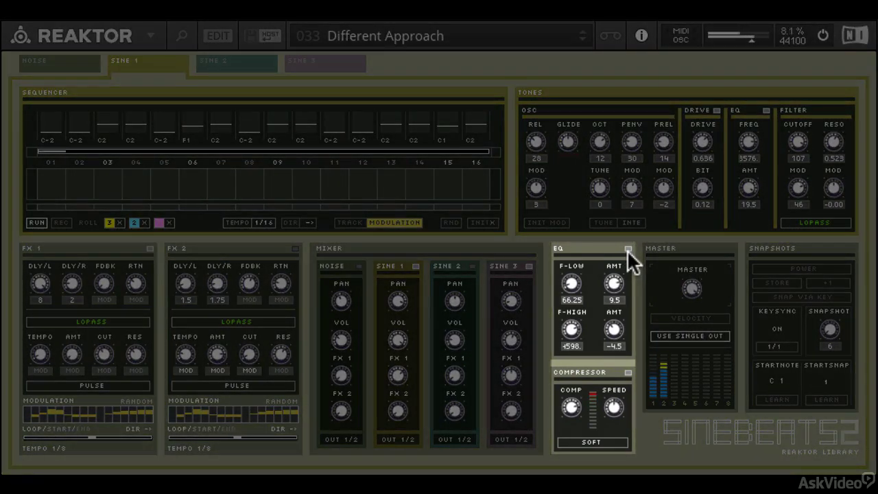
{"action": "left_click", "coordinate": [627, 247]}
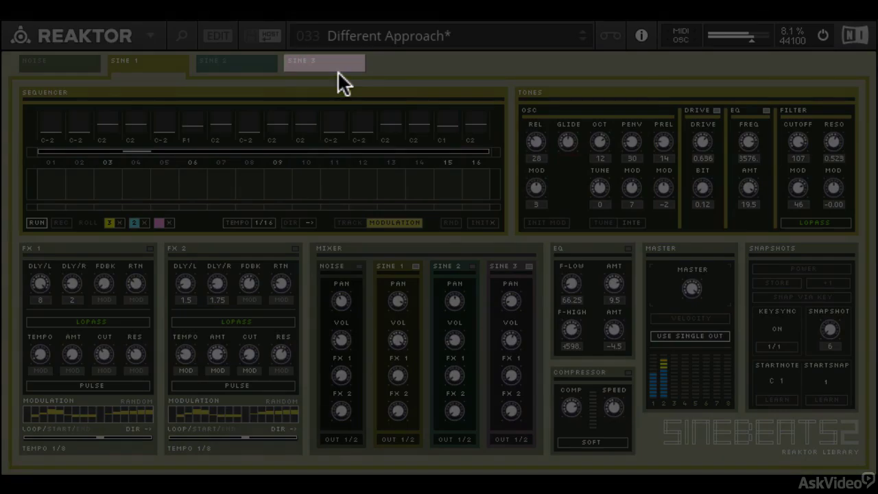
Step: Initialize the Sine 3 and Sine 2 sequencer patterns, and reset the modulation amounts of Sine 2
{"action": "left_click", "coordinate": [338, 71]}
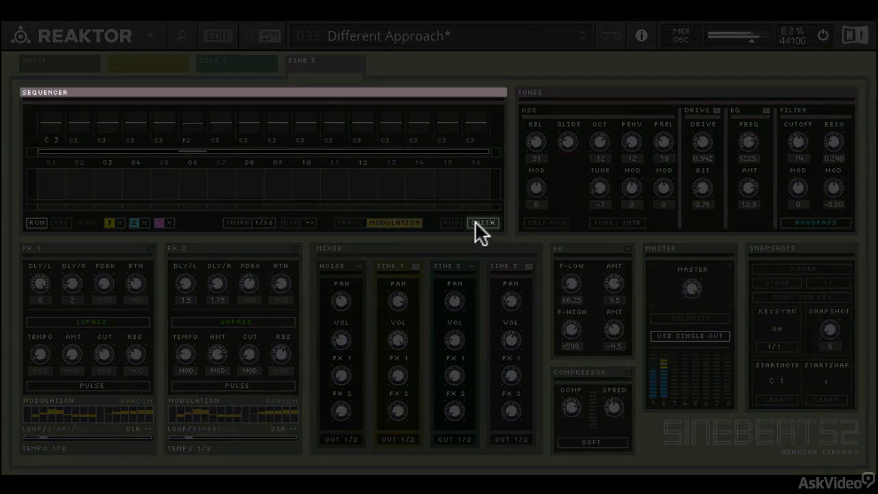
{"action": "left_click", "coordinate": [478, 223]}
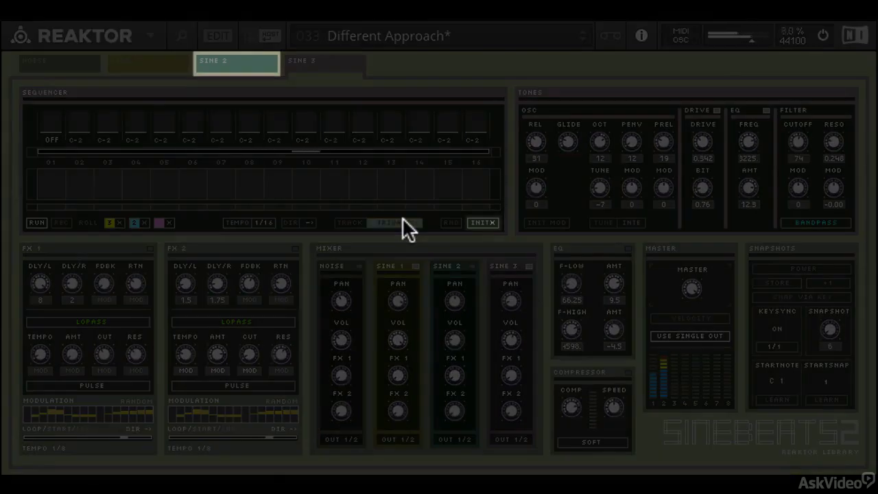
{"action": "left_click", "coordinate": [240, 61]}
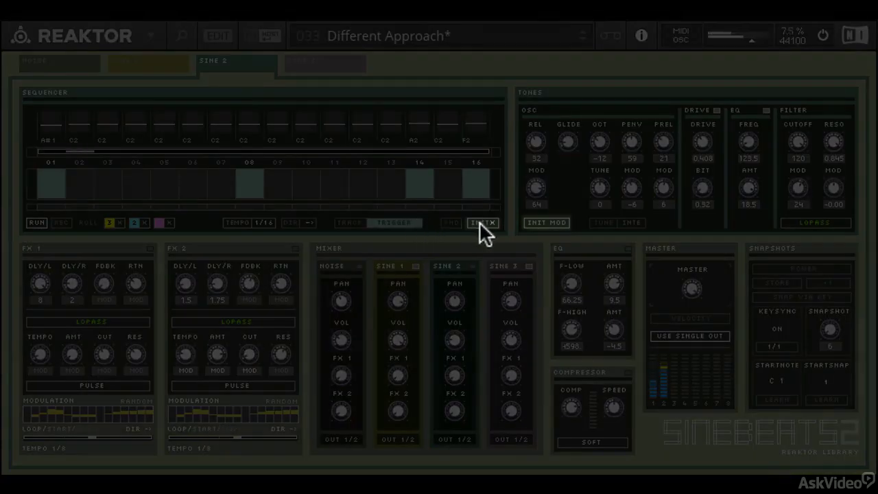
{"action": "left_click", "coordinate": [479, 222]}
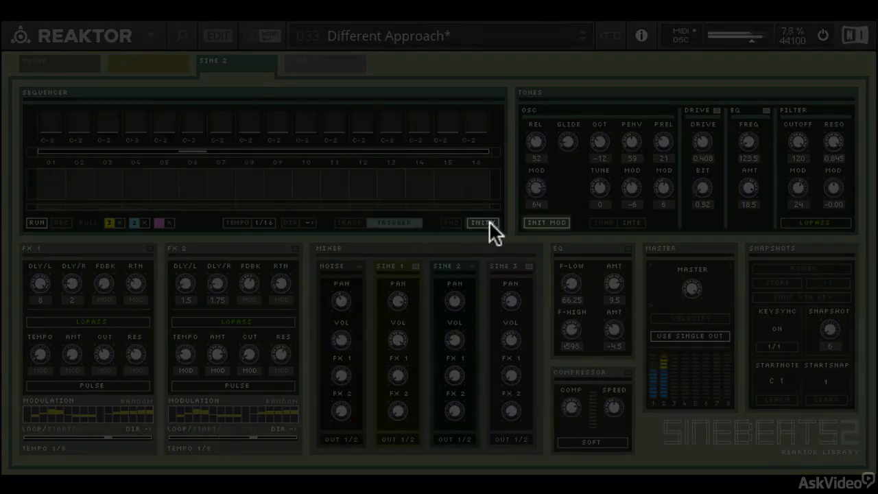
{"action": "left_click", "coordinate": [548, 221]}
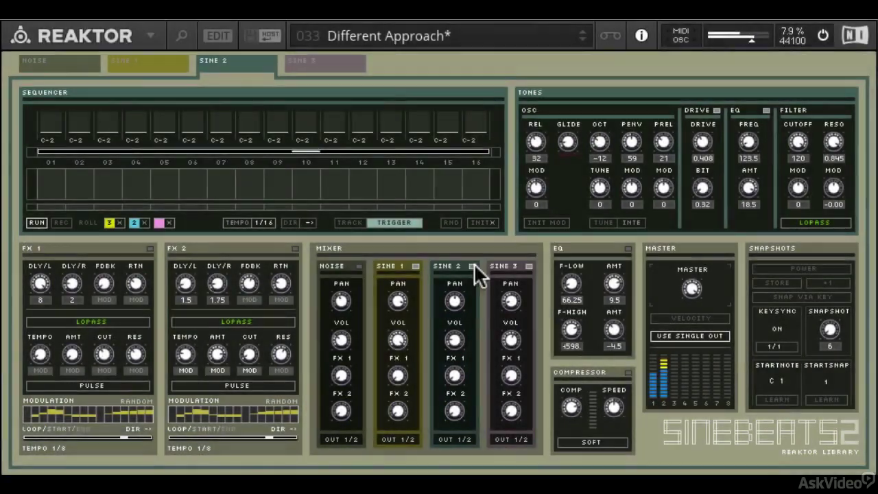
Step: Initialize the Sine 1 sequencer pattern and reset the modulation amounts of its tones
{"action": "left_click", "coordinate": [167, 64]}
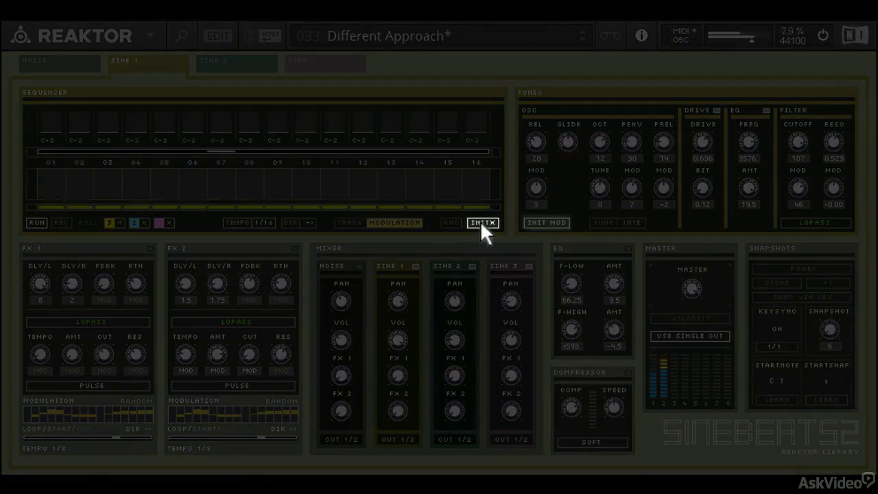
{"action": "left_click", "coordinate": [480, 221]}
{"action": "left_click", "coordinate": [552, 222]}
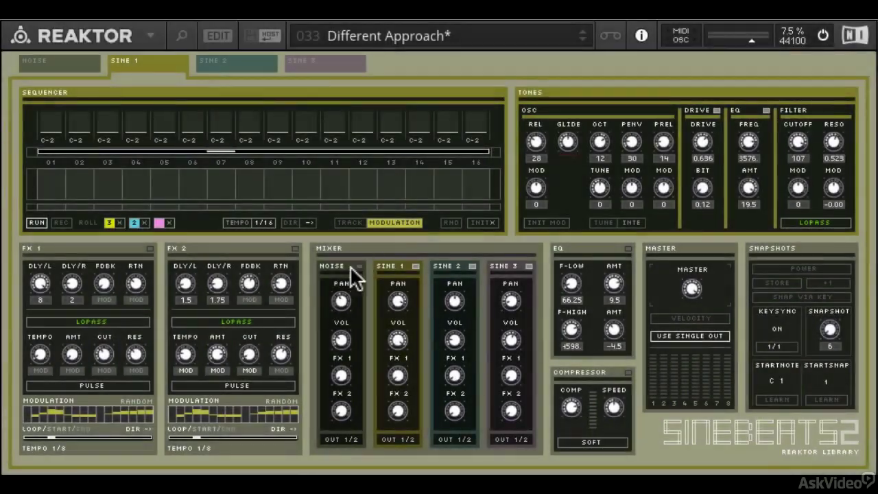
Step: Enable the Noise channel in the mixer, then reset its modulation amounts and initialize its sequencer pattern
{"action": "left_click", "coordinate": [345, 267]}
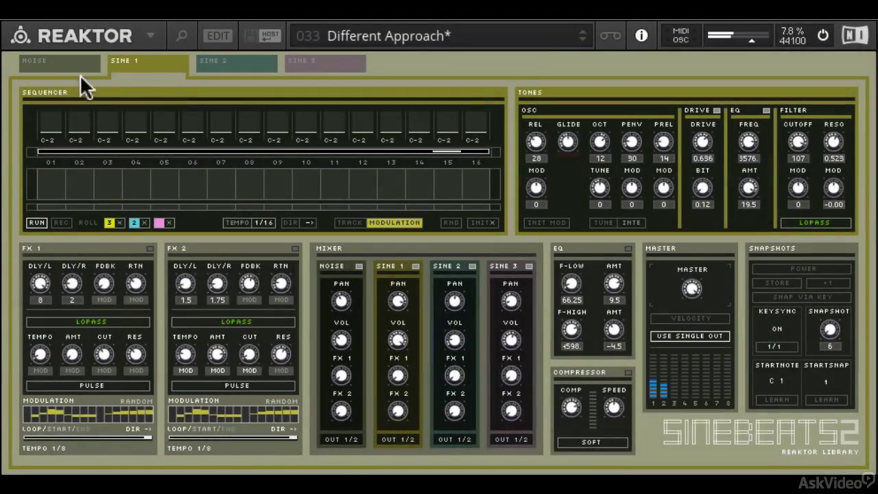
{"action": "left_click", "coordinate": [72, 64]}
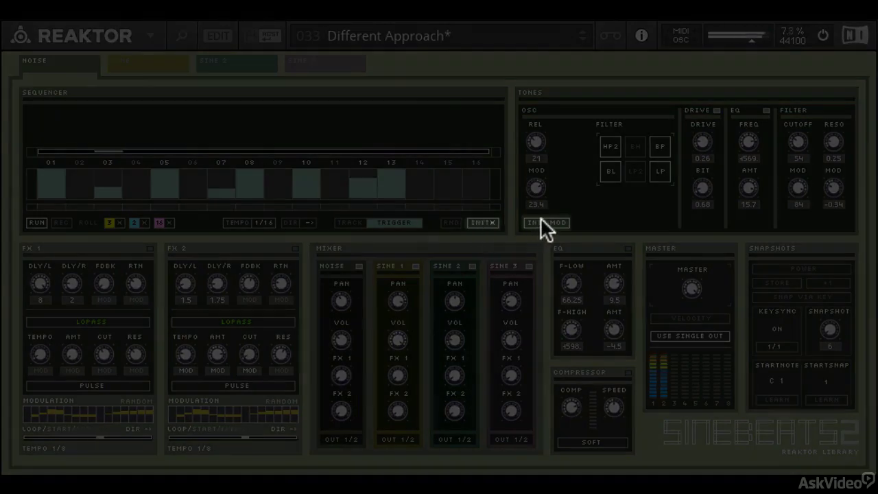
{"action": "left_click", "coordinate": [540, 219]}
{"action": "left_click", "coordinate": [476, 220]}
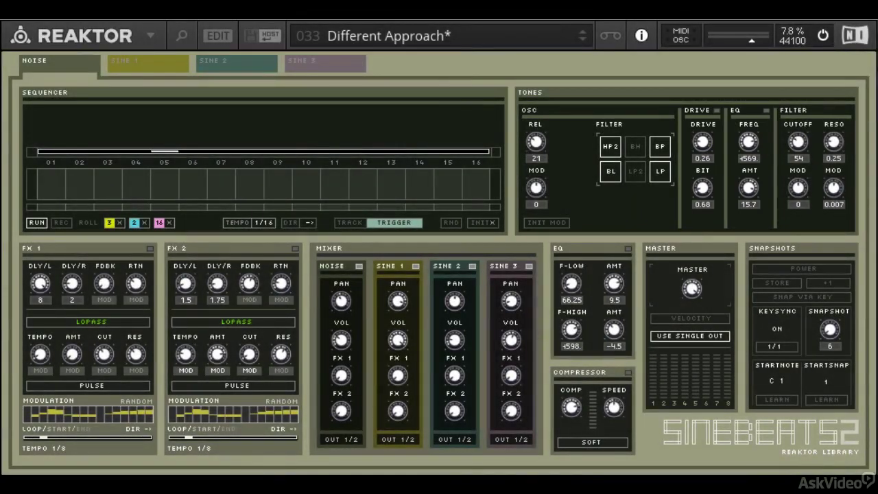
Step: Return to the Sine 1 sequencer
{"action": "left_click", "coordinate": [148, 63]}
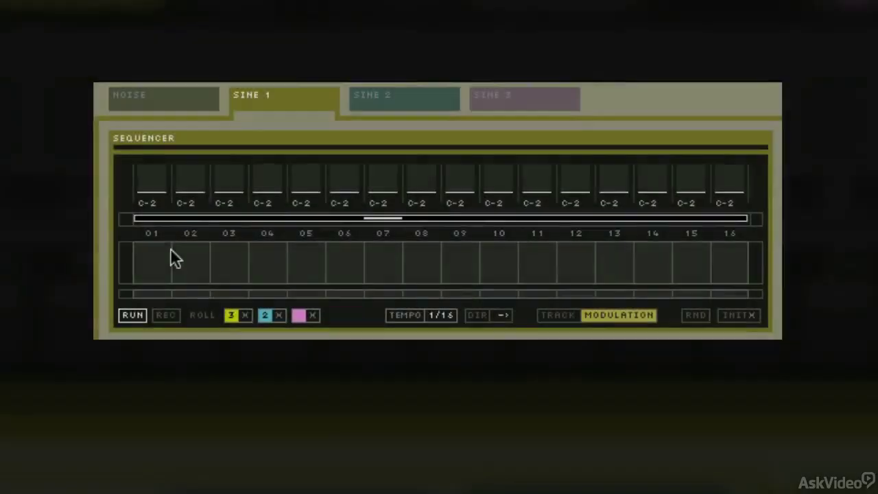
{"action": "left_click", "coordinate": [152, 249]}
{"action": "left_click", "coordinate": [309, 248]}
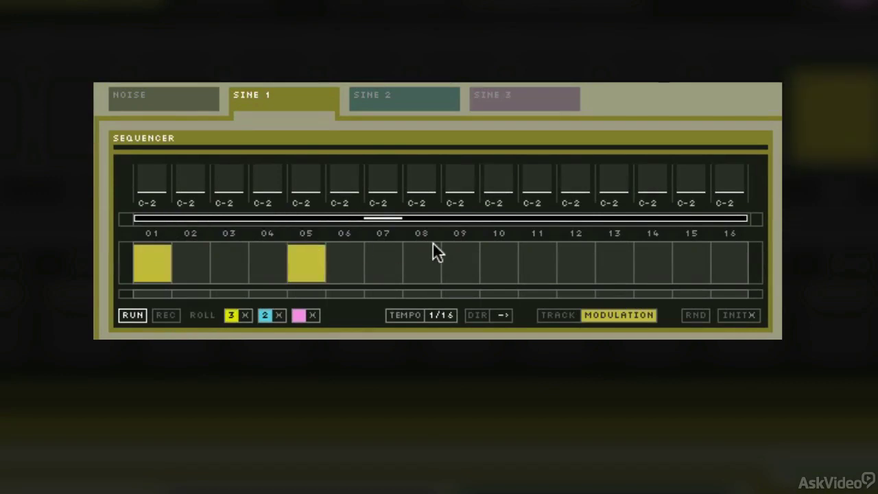
{"action": "left_click", "coordinate": [459, 248]}
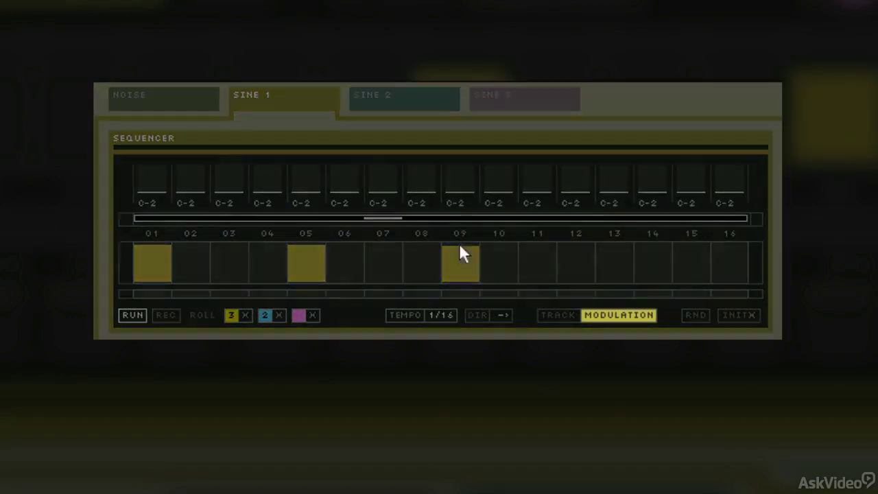
{"action": "left_click", "coordinate": [460, 251]}
{"action": "left_click", "coordinate": [317, 275]}
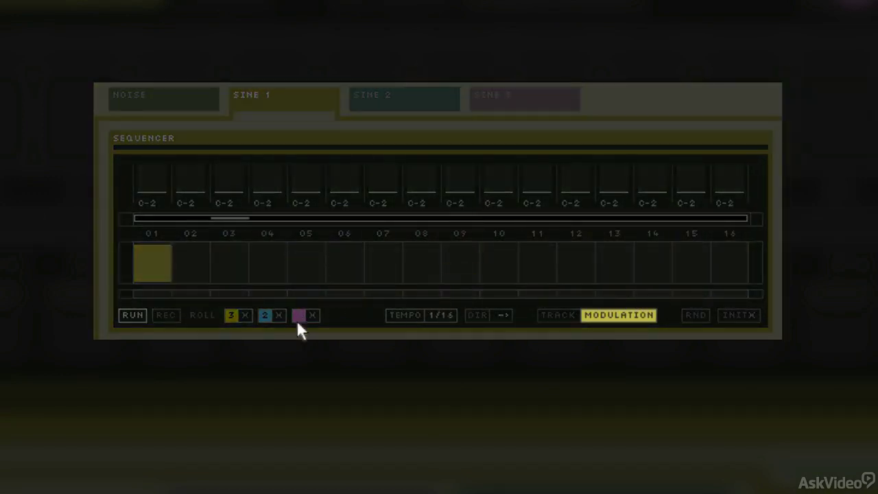
{"action": "left_click", "coordinate": [161, 257]}
Step: Switch the Sine 1 sequencer from modulation to trigger mode and add triggers on steps 1, 5, 9, 12, 13 and 16, with 12 and 16 low
{"action": "left_click", "coordinate": [617, 316]}
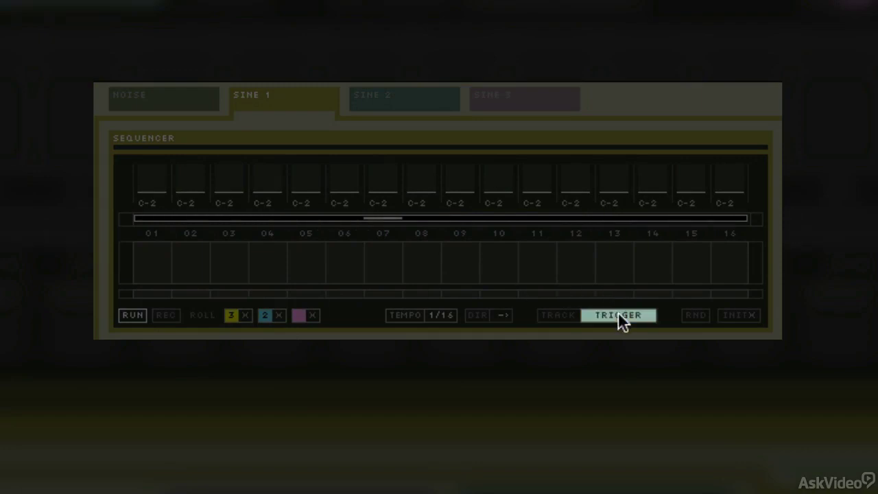
{"action": "left_click", "coordinate": [152, 253]}
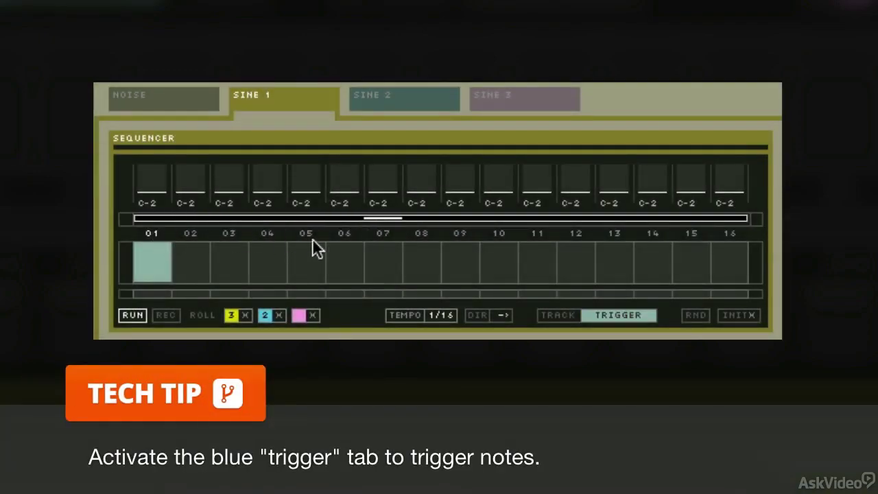
{"action": "left_click", "coordinate": [307, 254]}
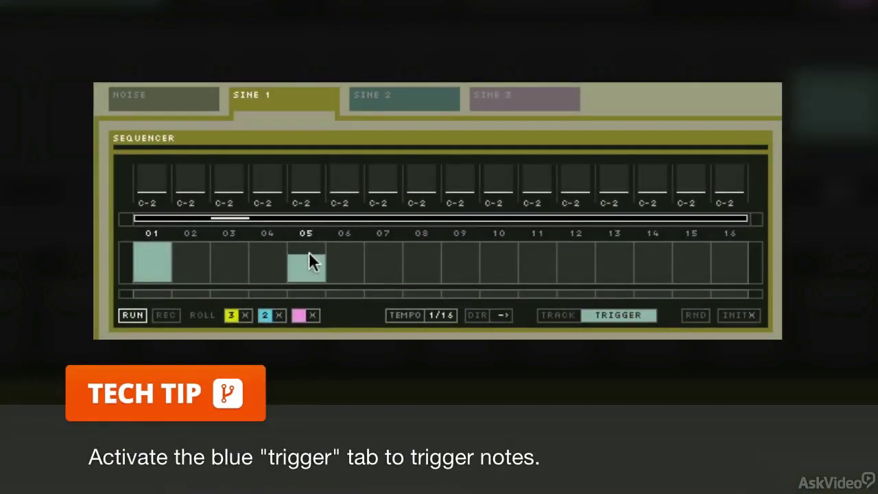
{"action": "left_click", "coordinate": [461, 247]}
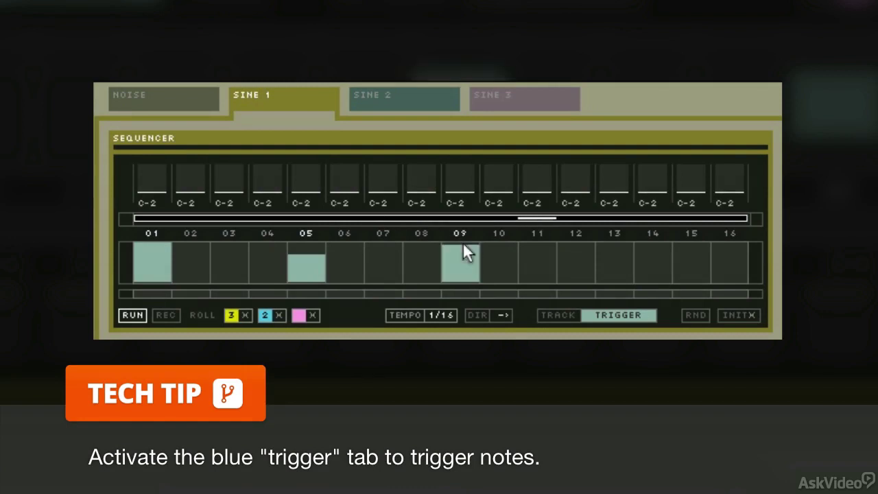
{"action": "left_click", "coordinate": [615, 249]}
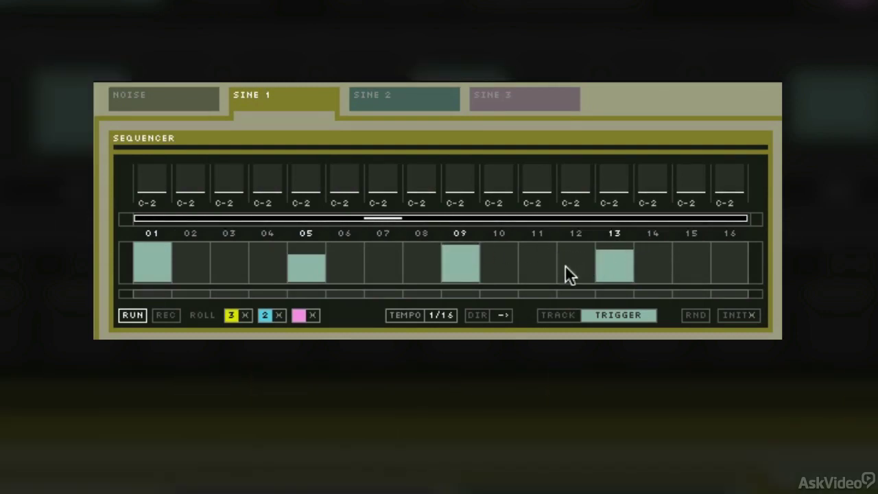
{"action": "left_click", "coordinate": [577, 268]}
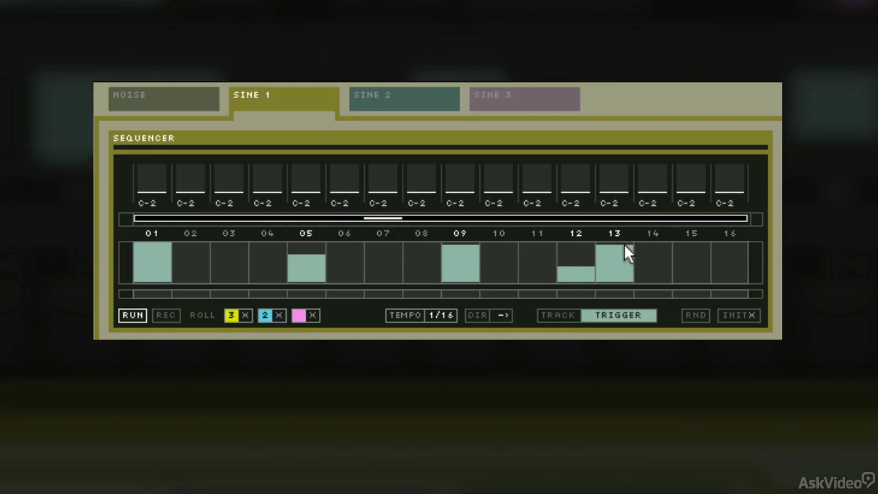
{"action": "left_click", "coordinate": [729, 274]}
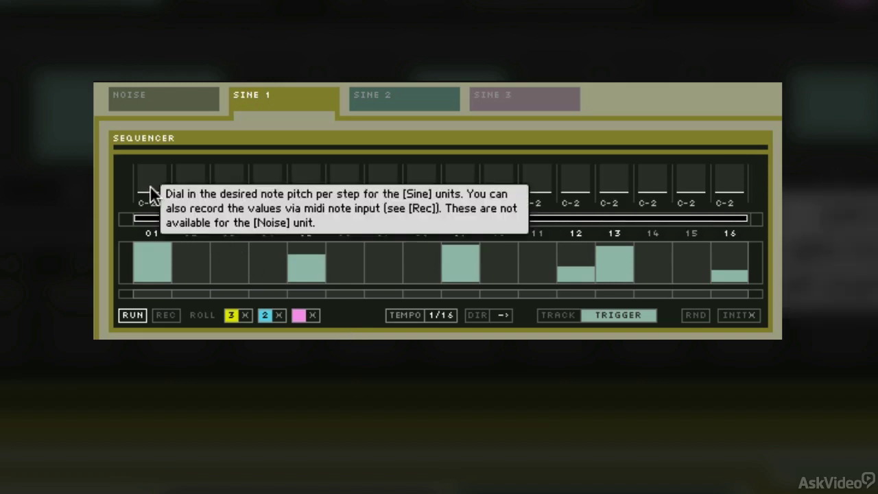
Step: Set the Sine 1 pitches to C on step 1, D#2 on 5, F2 on 9, F3 on 12, G1 on 13 and D1 on 16
{"action": "left_click_drag", "start_coordinate": [152, 193], "coordinate": [164, 152]}
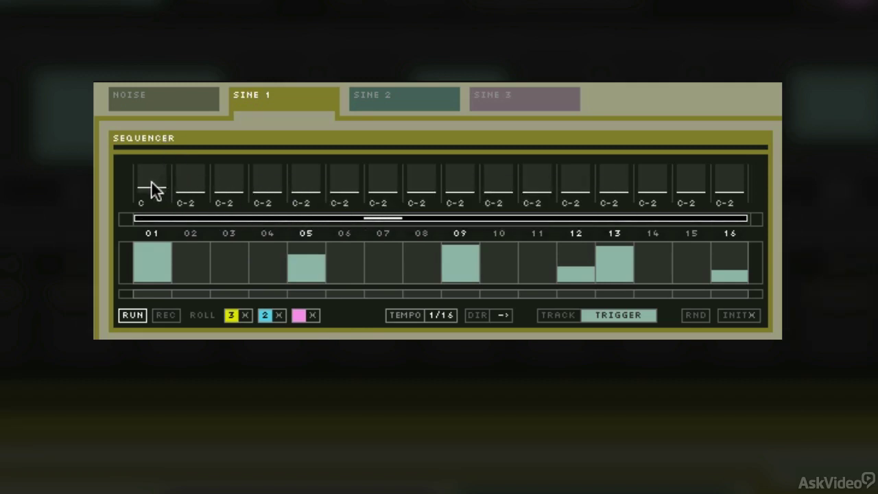
{"action": "left_click_drag", "start_coordinate": [307, 194], "coordinate": [308, 49]}
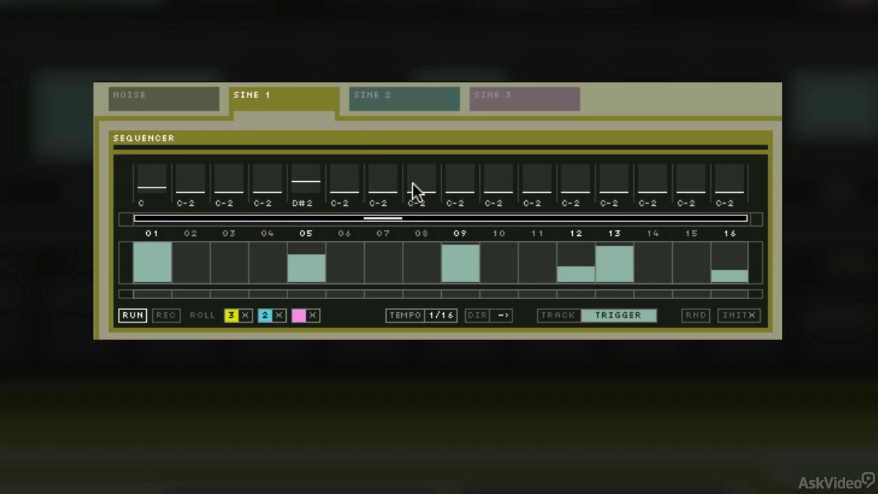
{"action": "left_click_drag", "start_coordinate": [457, 185], "coordinate": [465, 58]}
{"action": "left_click_drag", "start_coordinate": [460, 182], "coordinate": [459, 180]}
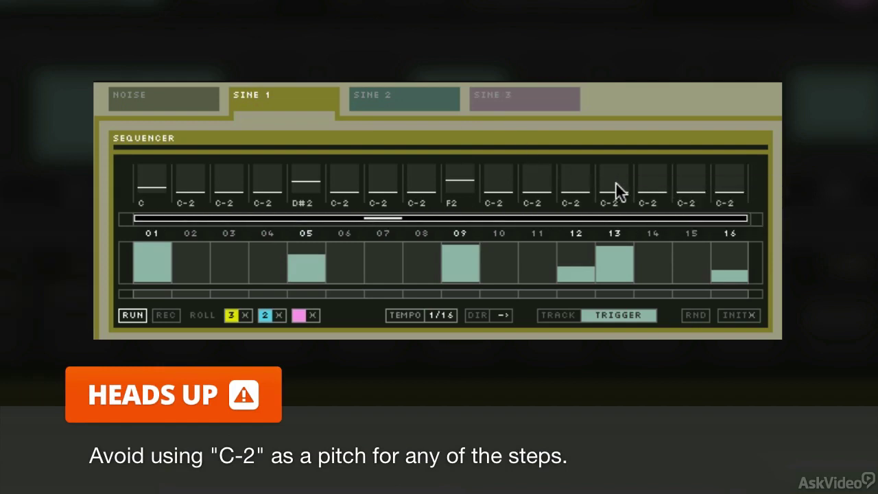
{"action": "left_click_drag", "start_coordinate": [616, 184], "coordinate": [617, 77]}
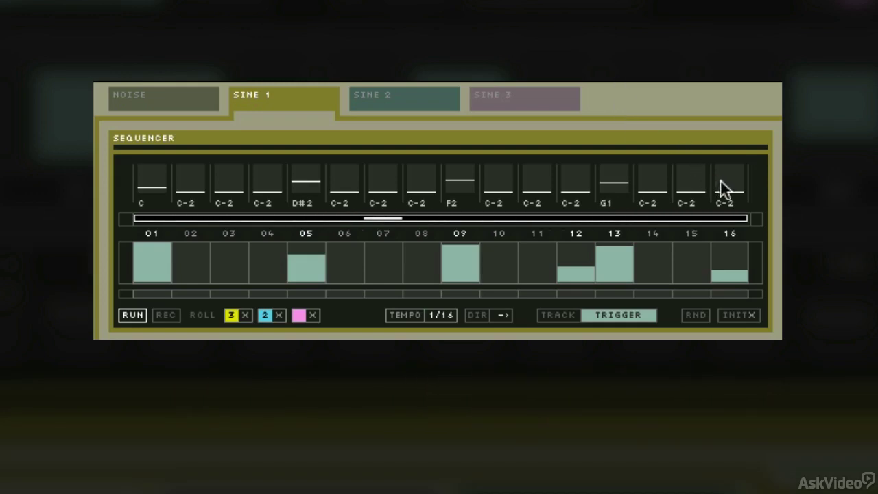
{"action": "left_click_drag", "start_coordinate": [731, 182], "coordinate": [735, 96]}
{"action": "left_click_drag", "start_coordinate": [575, 184], "coordinate": [577, 19]}
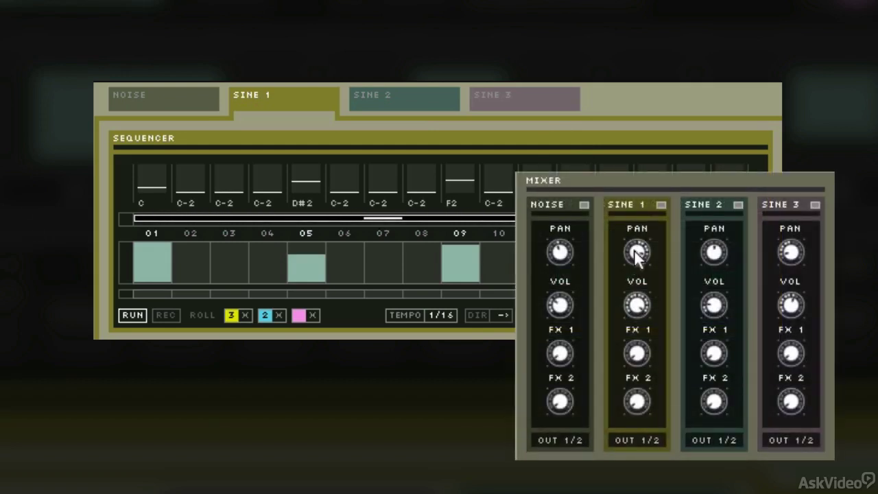
Step: Turn down the Sine 1 pan in the mixer and set the sequencer tempo to 1/8
{"action": "left_click_drag", "start_coordinate": [633, 251], "coordinate": [630, 300]}
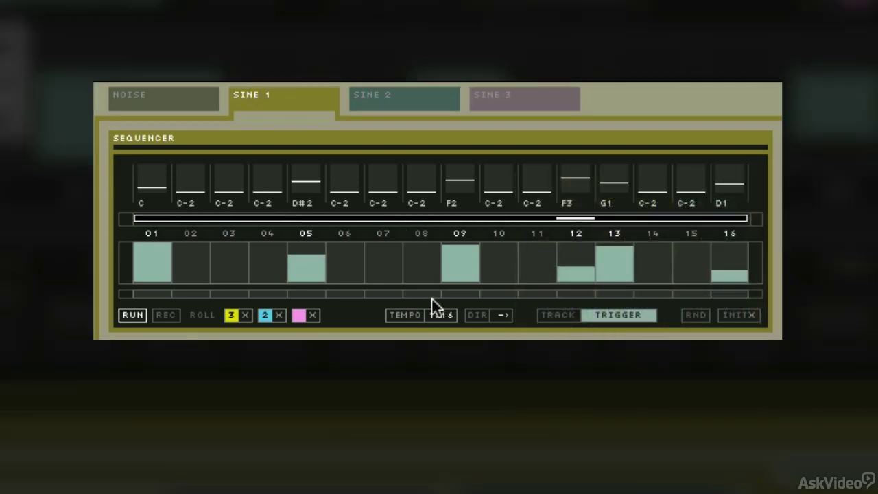
{"action": "left_click", "coordinate": [441, 310]}
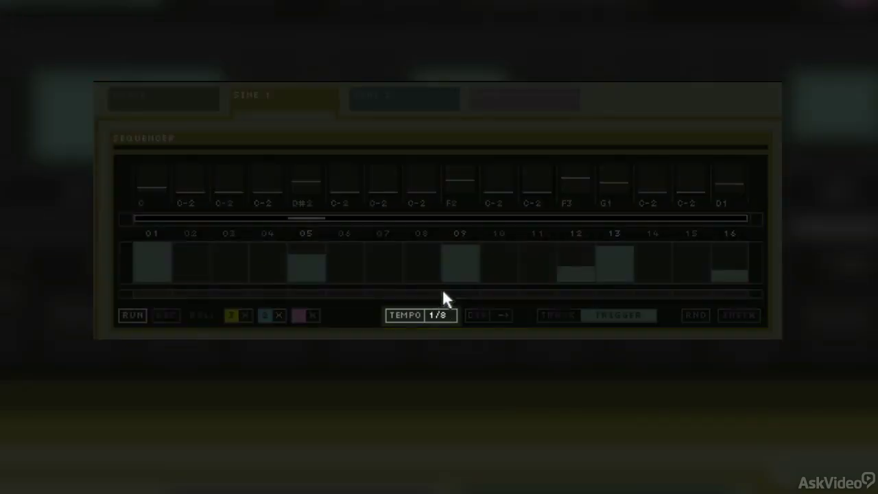
{"action": "left_click_drag", "start_coordinate": [444, 291], "coordinate": [443, 286]}
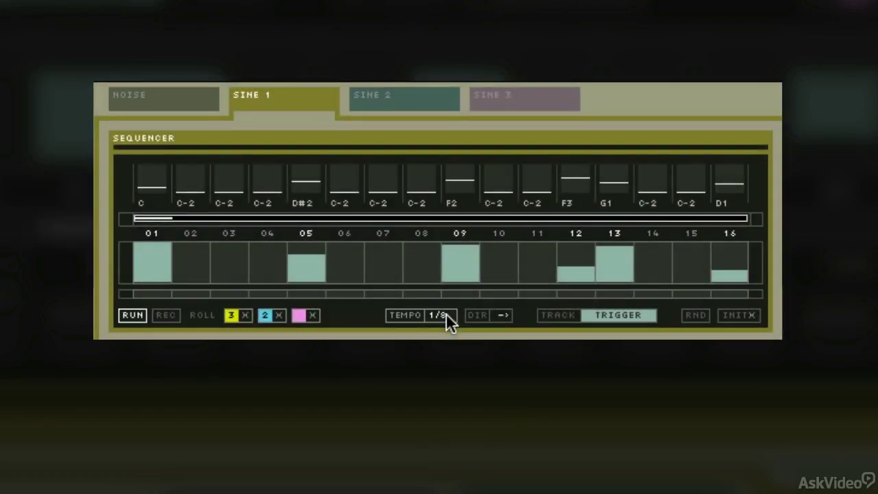
Step: Set the Sine 1 sequencer tempo to 1/16
{"action": "left_click", "coordinate": [446, 313]}
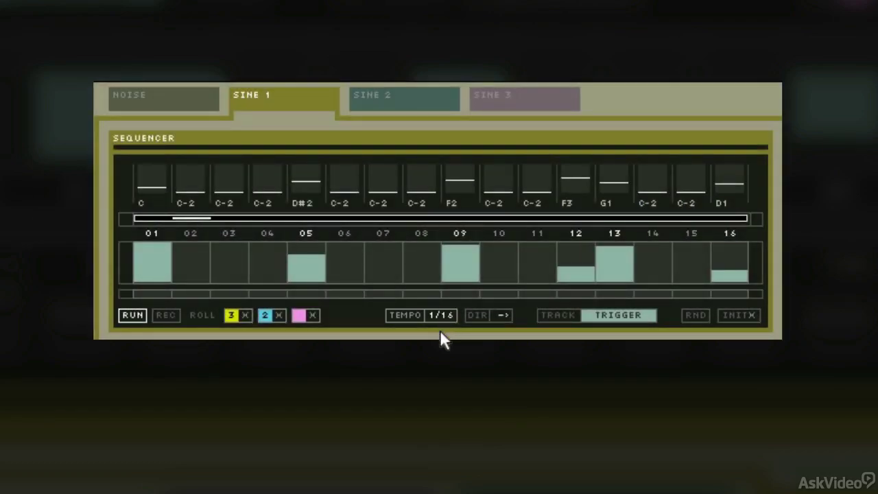
{"action": "left_click_drag", "start_coordinate": [441, 315], "coordinate": [449, 279]}
{"action": "left_click", "coordinate": [449, 314]}
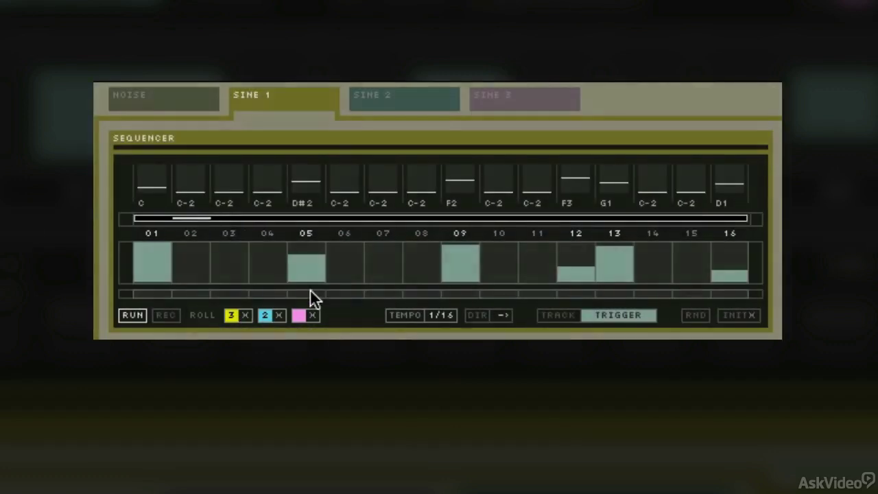
Step: Assign the yellow roll to step 5 of Sine 1 and set the yellow roll count to 2 and the blue one to 6
{"action": "left_click", "coordinate": [311, 293]}
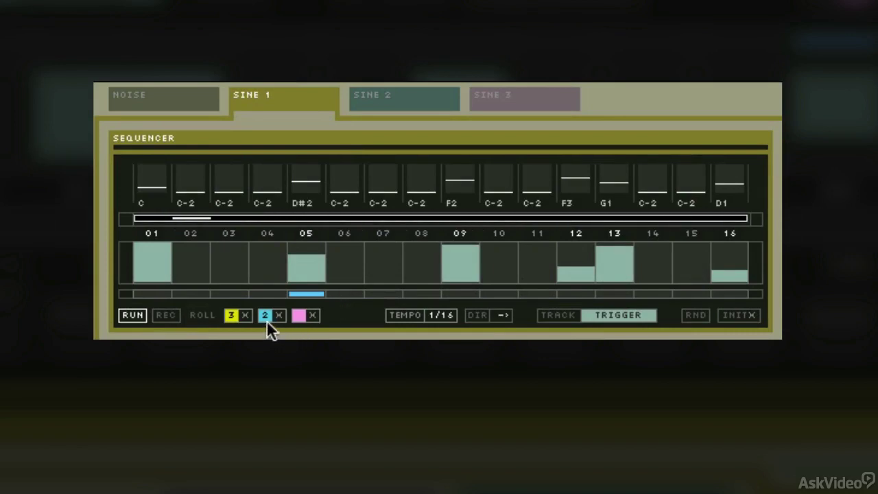
{"action": "left_click", "coordinate": [299, 315]}
{"action": "left_click", "coordinate": [309, 294]}
{"action": "left_click", "coordinate": [309, 291]}
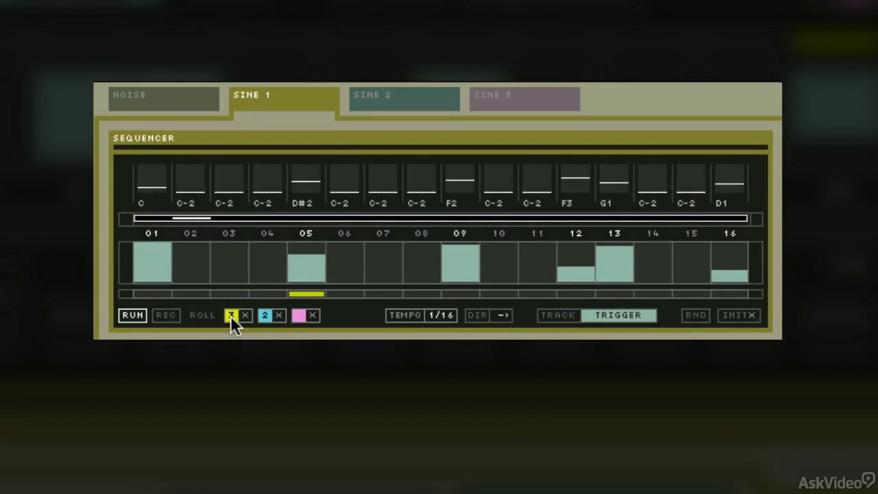
{"action": "left_click_drag", "start_coordinate": [231, 316], "coordinate": [237, 227]}
{"action": "mouse_move", "coordinate": [262, 313]}
{"action": "left_mouse_down"}
{"action": "mouse_move", "coordinate": [271, 281]}
{"action": "mouse_move", "coordinate": [271, 319]}
{"action": "left_mouse_up"}
Step: Try the blue roll on step 9 and clear the rolls from steps 9 and 5
{"action": "left_click", "coordinate": [462, 293]}
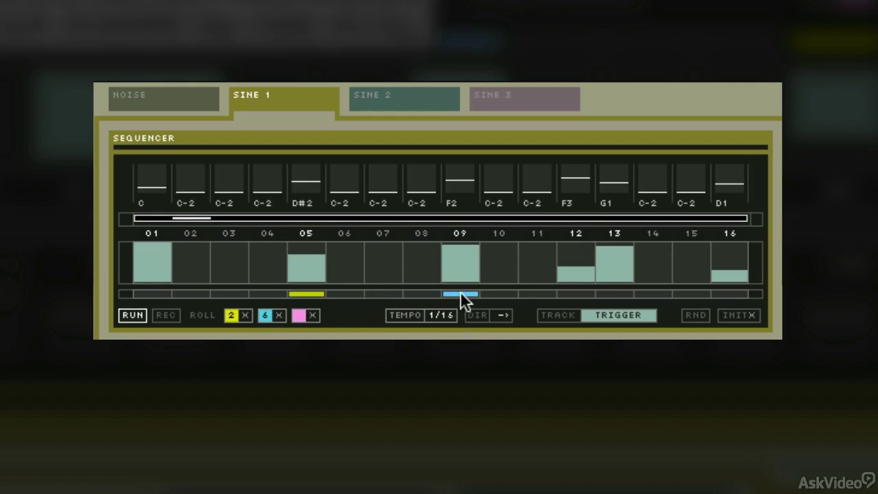
{"action": "left_click", "coordinate": [460, 293]}
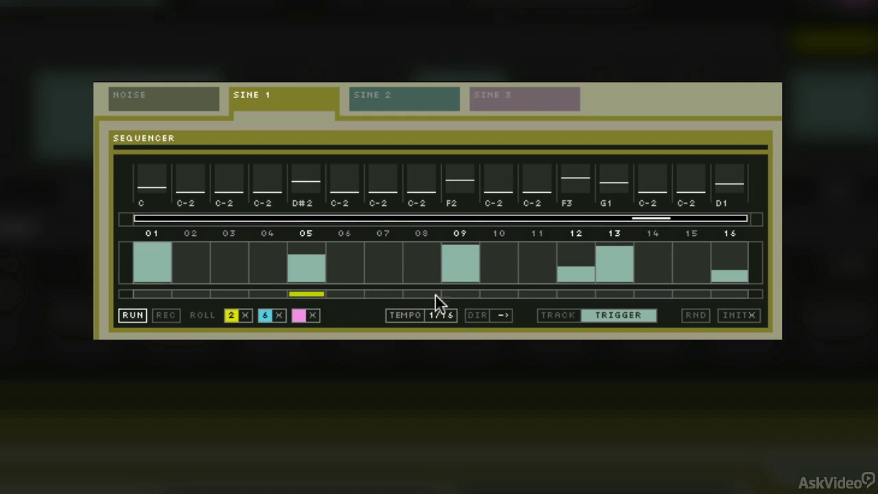
{"action": "left_click", "coordinate": [312, 293]}
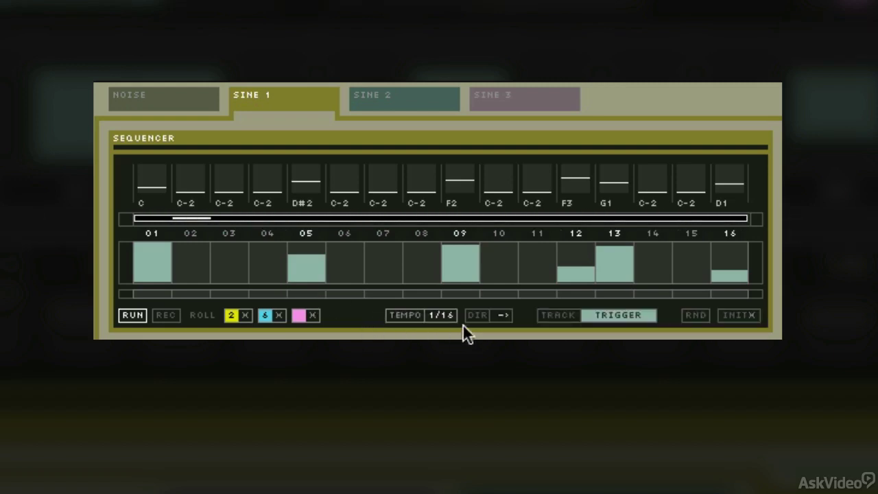
Step: Keep the sequencer direction forward, switch to the modulation track and draw varied modulation levels across the 16 steps
{"action": "left_click", "coordinate": [500, 315]}
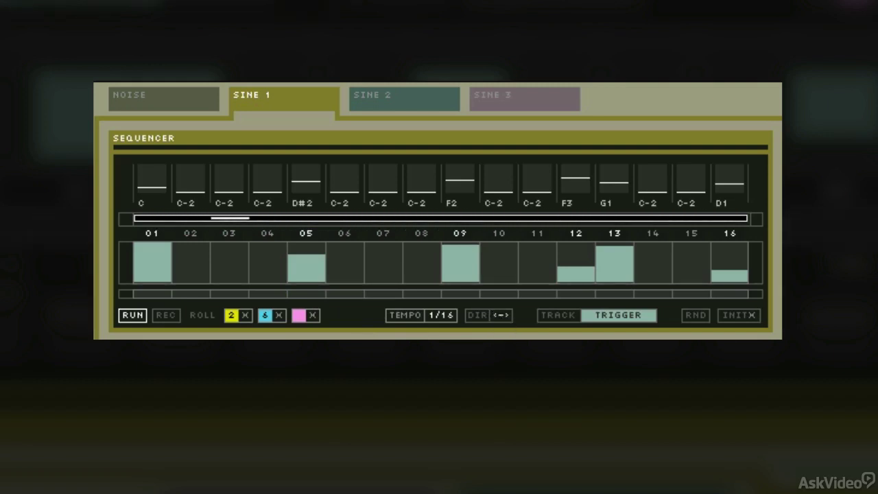
{"action": "left_click", "coordinate": [505, 312]}
{"action": "left_click", "coordinate": [607, 316]}
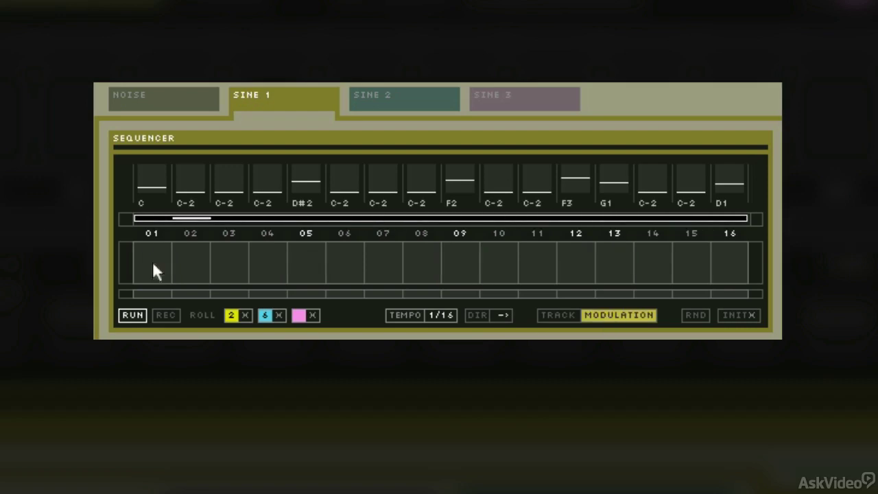
{"action": "mouse_move", "coordinate": [153, 262]}
{"action": "left_mouse_down"}
{"action": "mouse_move", "coordinate": [256, 275]}
{"action": "mouse_move", "coordinate": [388, 247]}
{"action": "mouse_move", "coordinate": [537, 247]}
{"action": "mouse_move", "coordinate": [645, 296]}
{"action": "mouse_move", "coordinate": [728, 245]}
{"action": "mouse_move", "coordinate": [754, 261]}
{"action": "left_mouse_up"}
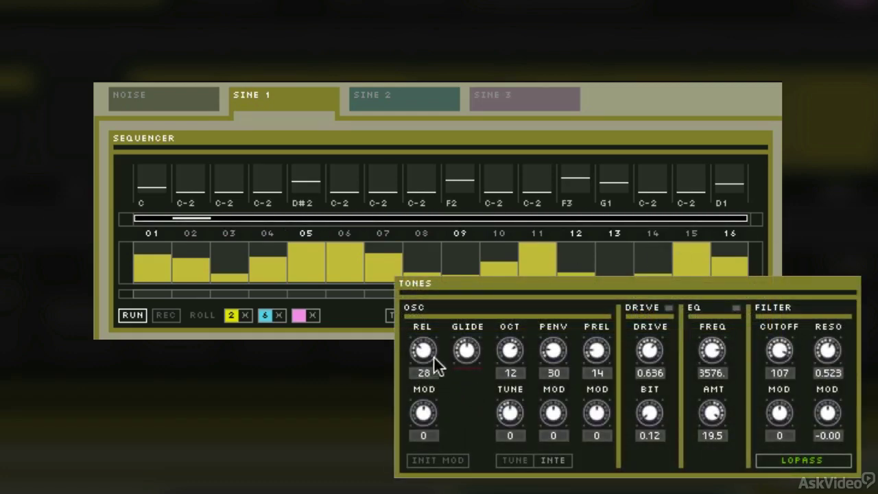
Step: Set the Sine 1 oscillator release to 17 and its modulation amount to 71
{"action": "left_click_drag", "start_coordinate": [422, 344], "coordinate": [424, 295]}
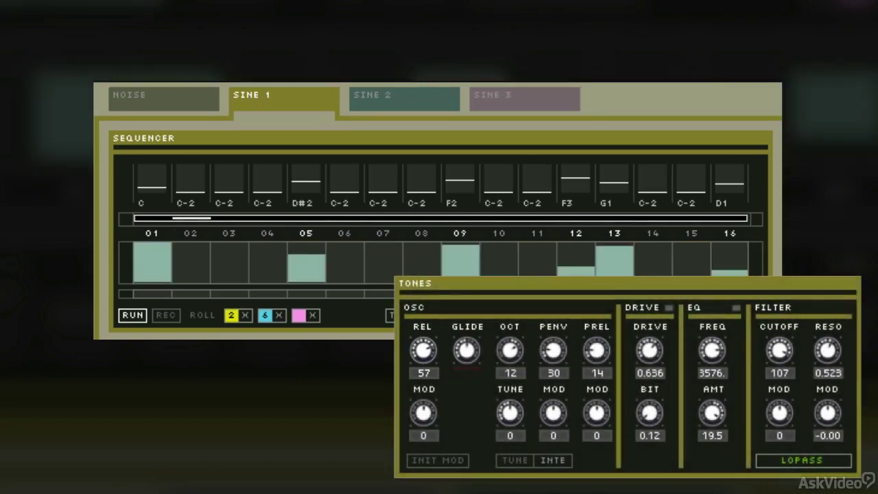
{"action": "left_click_drag", "start_coordinate": [420, 411], "coordinate": [414, 485]}
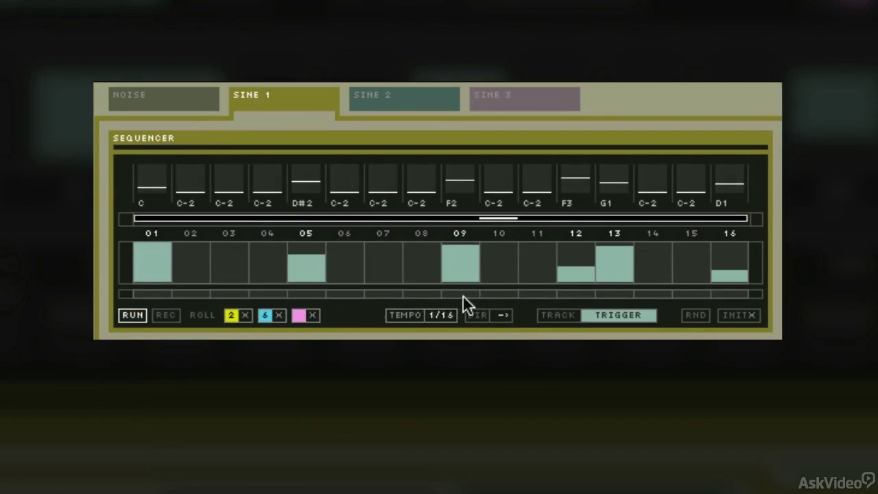
Step: Mark step 12 with the pink roll and add a medium-velocity trigger on step 14 with pitch G2
{"action": "left_click", "coordinate": [583, 294]}
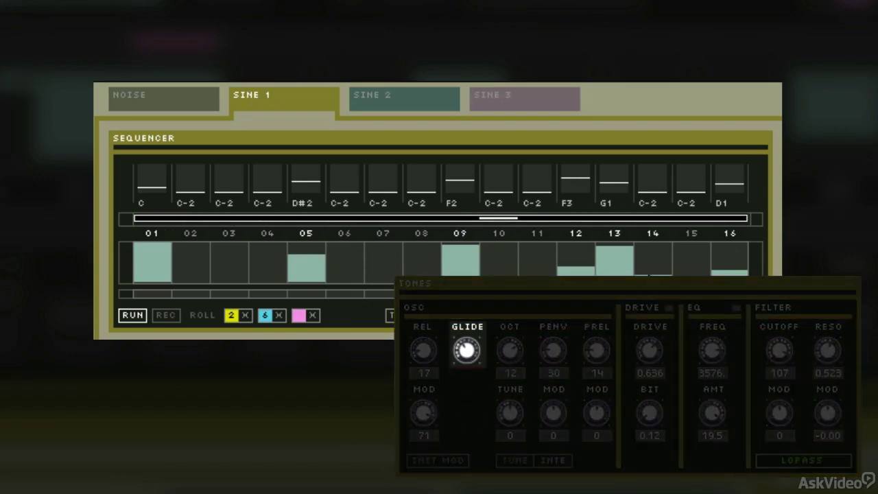
{"action": "left_click", "coordinate": [649, 270]}
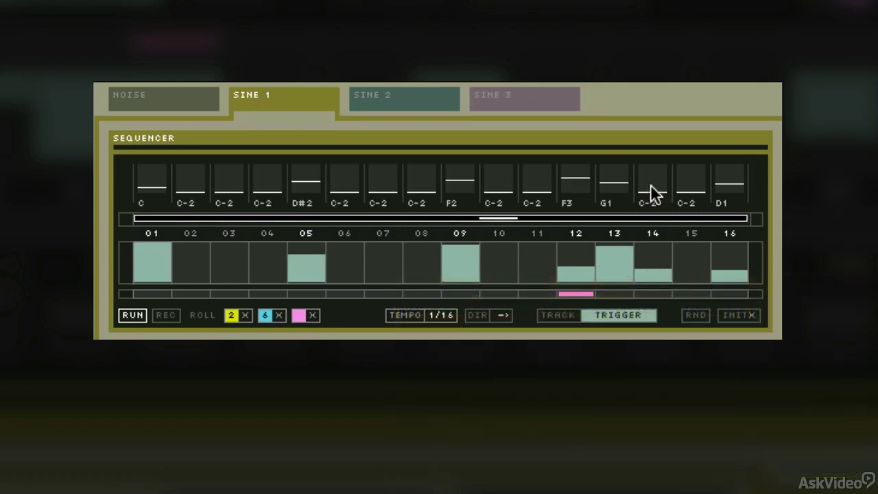
{"action": "left_click_drag", "start_coordinate": [656, 191], "coordinate": [659, 94]}
{"action": "left_click_drag", "start_coordinate": [651, 265], "coordinate": [650, 250]}
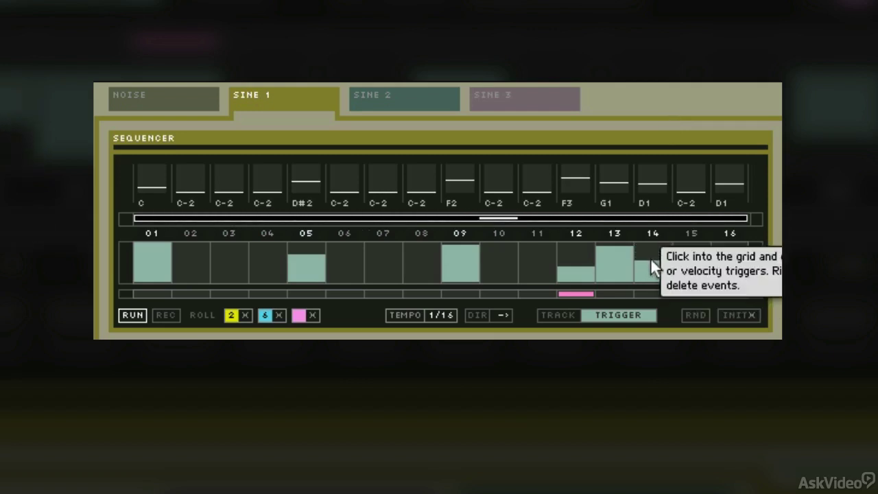
{"action": "left_click_drag", "start_coordinate": [650, 247], "coordinate": [650, 259]}
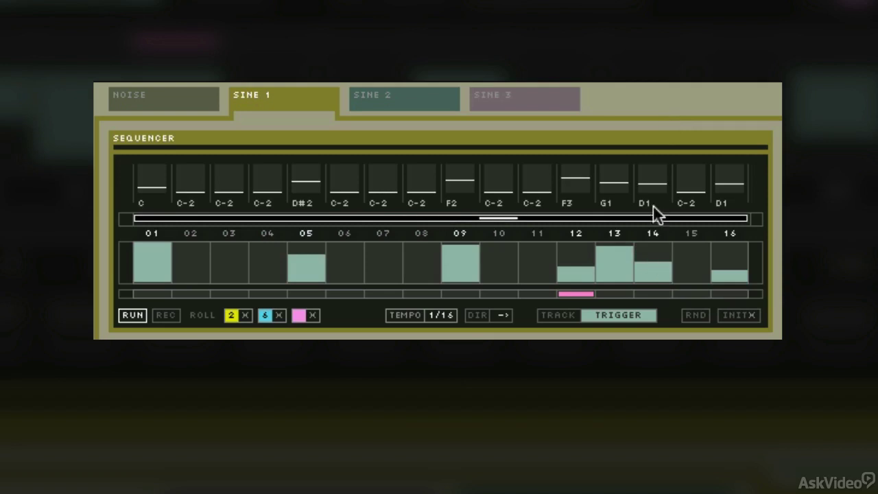
{"action": "left_click_drag", "start_coordinate": [652, 184], "coordinate": [653, 146]}
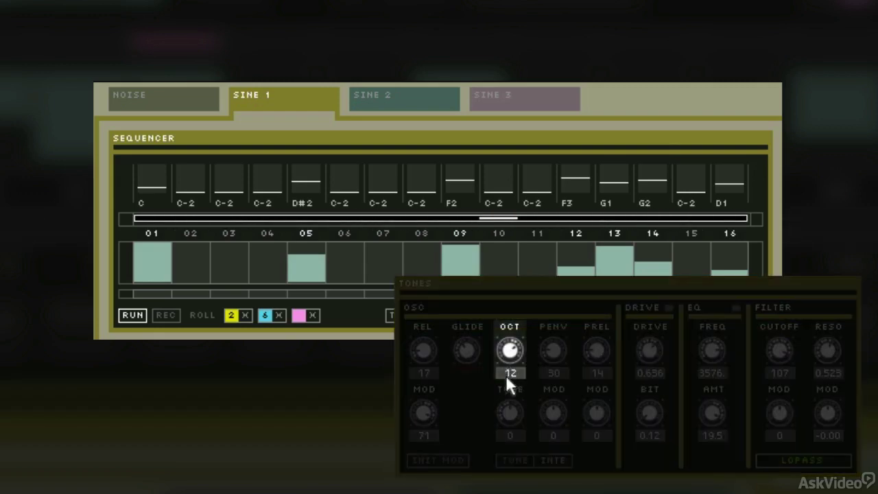
Step: Set the Sine 1 oscillator octave to 0 and switch its tuning to fine with Tune at 0
{"action": "left_click_drag", "start_coordinate": [505, 374], "coordinate": [501, 402]}
{"action": "mouse_move", "coordinate": [507, 352]}
{"action": "left_mouse_down"}
{"action": "mouse_move", "coordinate": [506, 384]}
{"action": "mouse_move", "coordinate": [506, 352]}
{"action": "left_mouse_up"}
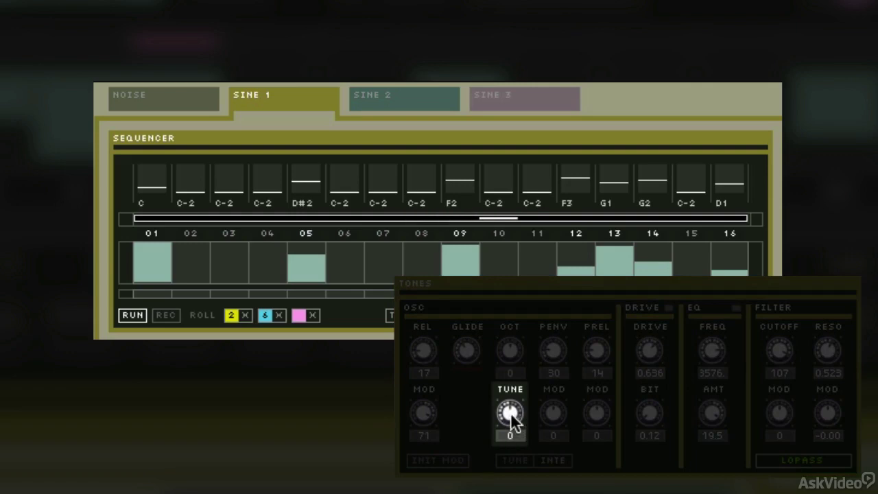
{"action": "left_click_drag", "start_coordinate": [510, 412], "coordinate": [531, 338]}
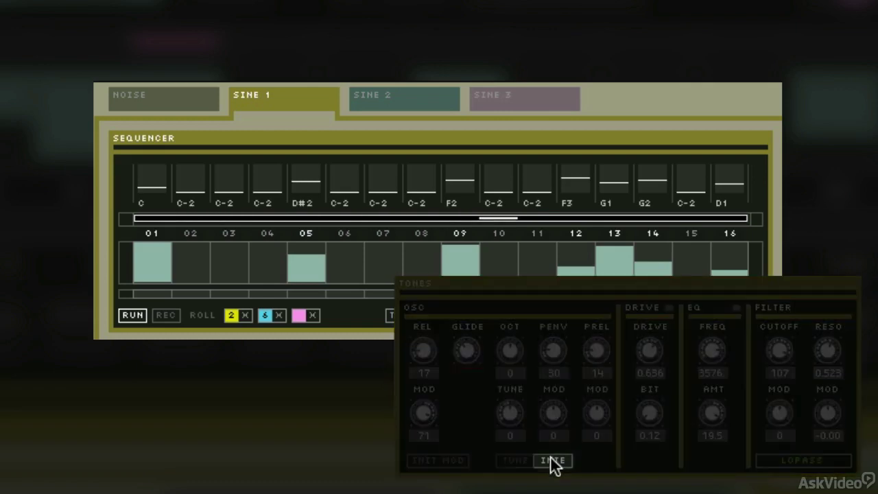
{"action": "left_click", "coordinate": [554, 461]}
{"action": "left_click_drag", "start_coordinate": [509, 412], "coordinate": [494, 473]}
{"action": "left_click_drag", "start_coordinate": [515, 343], "coordinate": [507, 435]}
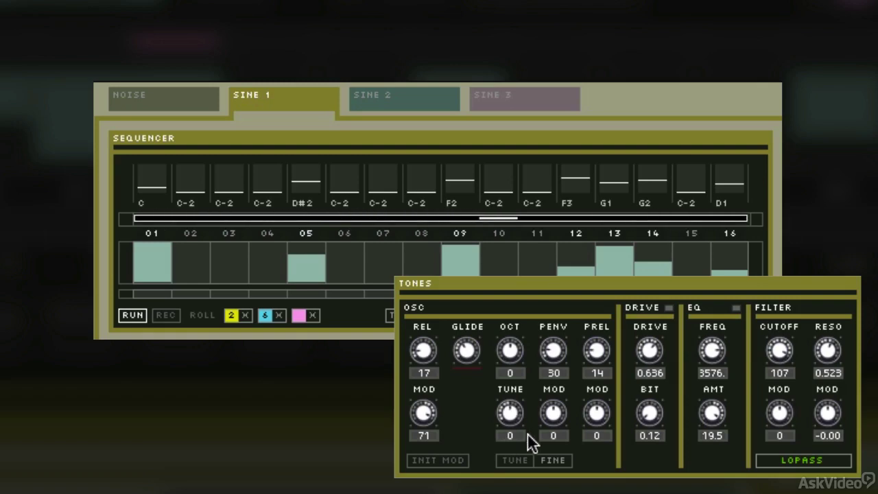
Step: Set the release modulation to 49, the pitch envelope amount to 84 and the pitch envelope modulation to -30
{"action": "left_click_drag", "start_coordinate": [552, 350], "coordinate": [557, 270]}
{"action": "left_click_drag", "start_coordinate": [413, 414], "coordinate": [415, 456]}
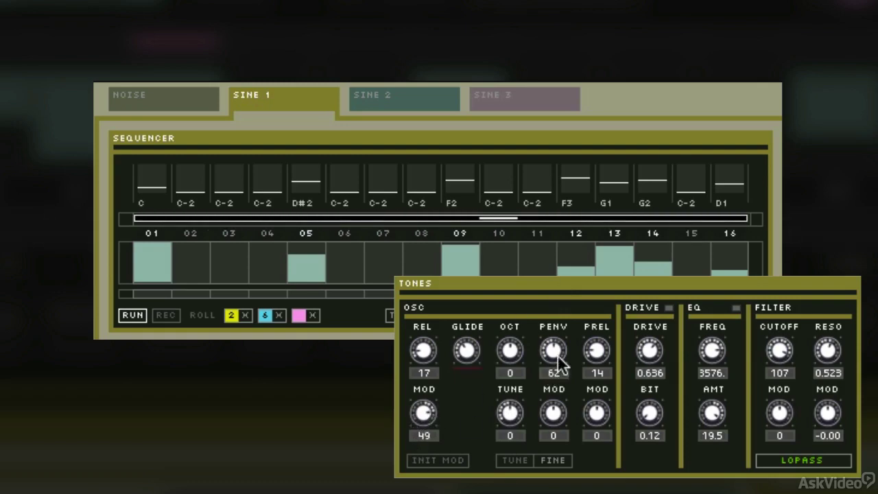
{"action": "left_click_drag", "start_coordinate": [557, 349], "coordinate": [556, 294]}
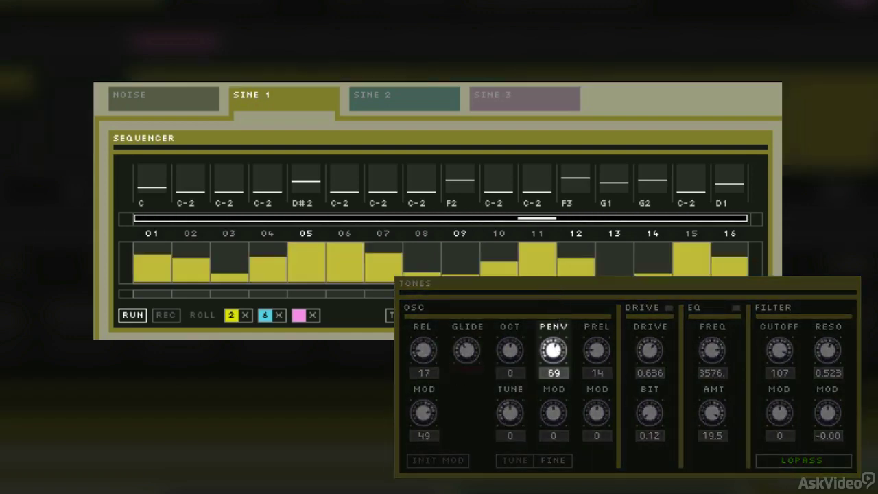
{"action": "left_click_drag", "start_coordinate": [553, 410], "coordinate": [557, 277]}
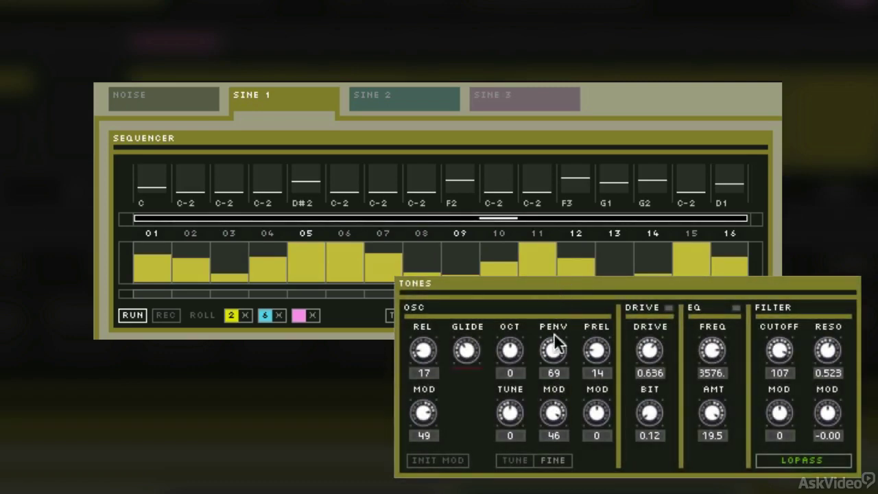
{"action": "left_click_drag", "start_coordinate": [558, 353], "coordinate": [553, 387]}
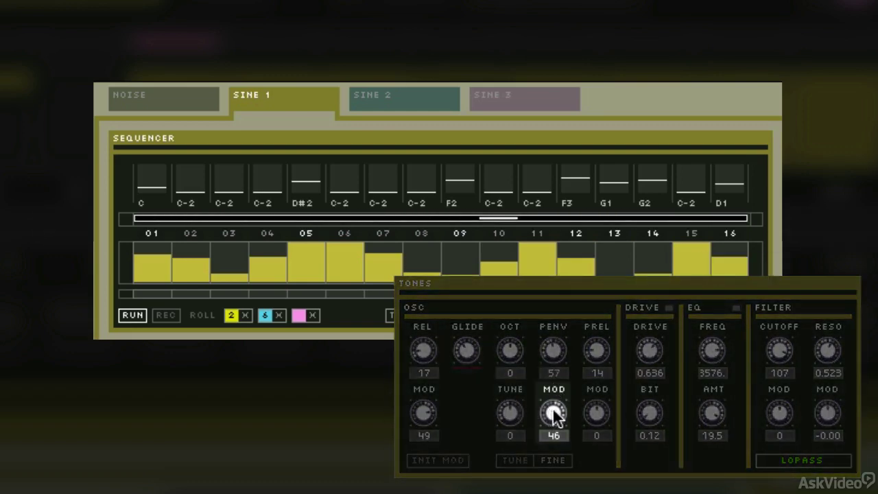
{"action": "left_click_drag", "start_coordinate": [554, 414], "coordinate": [542, 437]}
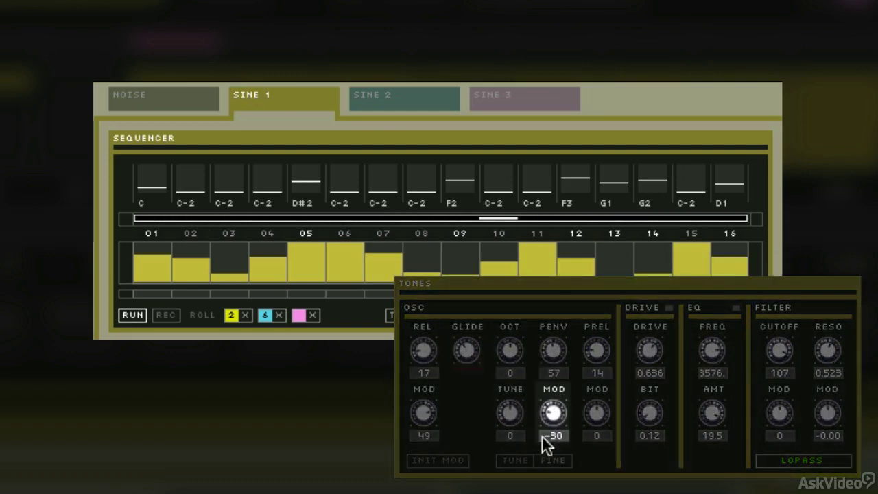
{"action": "left_click_drag", "start_coordinate": [553, 347], "coordinate": [554, 295]}
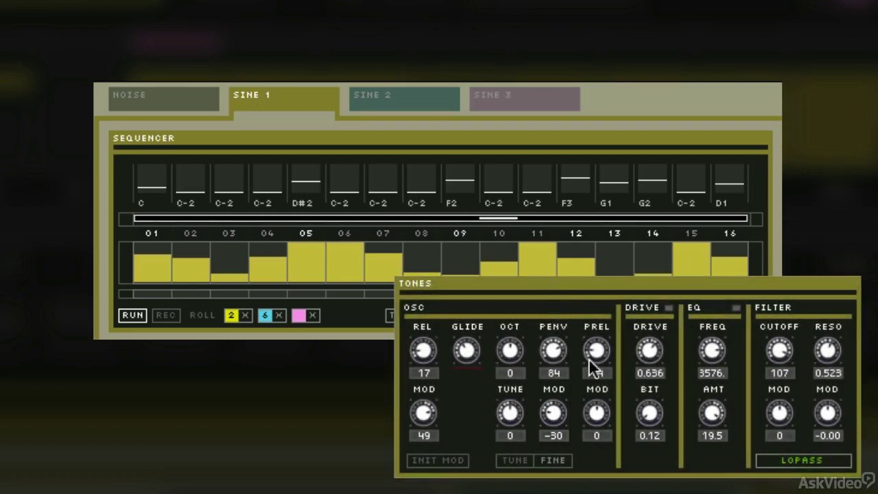
Step: Set the pitch envelope release to 12 and its modulation amount to 22
{"action": "left_click_drag", "start_coordinate": [598, 354], "coordinate": [599, 247]}
{"action": "left_click_drag", "start_coordinate": [592, 453], "coordinate": [592, 485]}
{"action": "left_click_drag", "start_coordinate": [588, 431], "coordinate": [588, 314]}
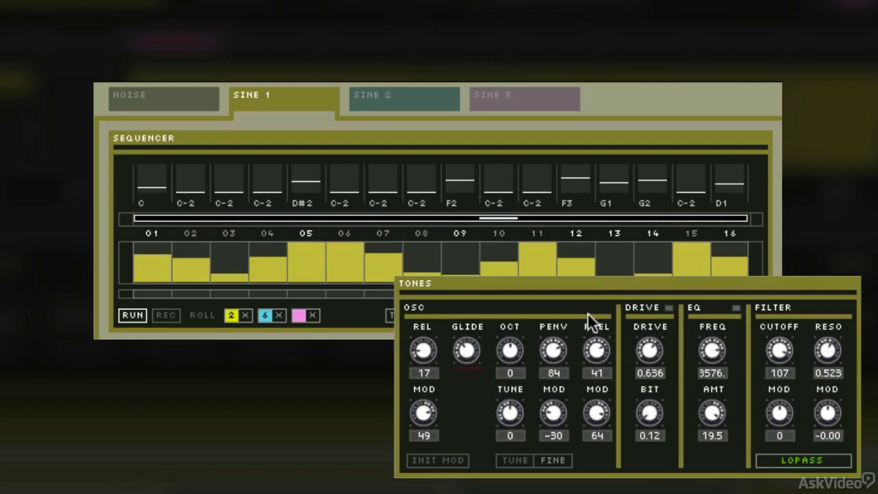
{"action": "left_click_drag", "start_coordinate": [594, 349], "coordinate": [598, 493]}
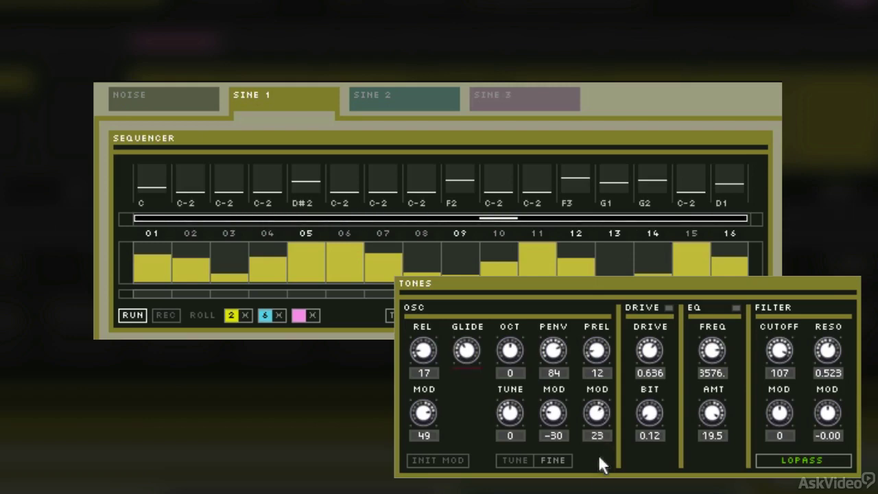
{"action": "left_click_drag", "start_coordinate": [599, 455], "coordinate": [599, 457]}
Step: Turn on the drive section for Sine 1 with Drive at 0.578 and Bit at 0
{"action": "left_click_drag", "start_coordinate": [649, 352], "coordinate": [648, 493]}
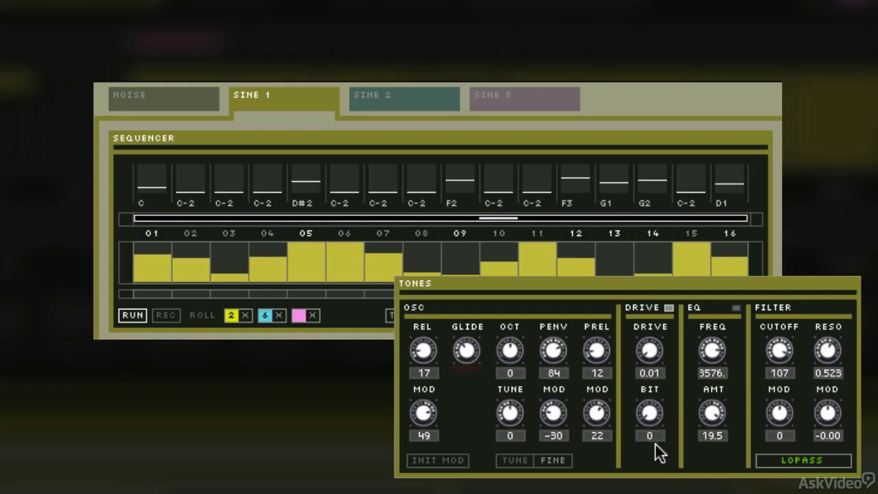
{"action": "left_click_drag", "start_coordinate": [646, 373], "coordinate": [651, 197]}
{"action": "left_click_drag", "start_coordinate": [649, 364], "coordinate": [649, 484]}
{"action": "mouse_move", "coordinate": [651, 413]}
{"action": "left_mouse_down"}
{"action": "mouse_move", "coordinate": [650, 319]}
{"action": "mouse_move", "coordinate": [655, 418]}
{"action": "left_mouse_up"}
{"action": "left_click_drag", "start_coordinate": [649, 351], "coordinate": [649, 311]}
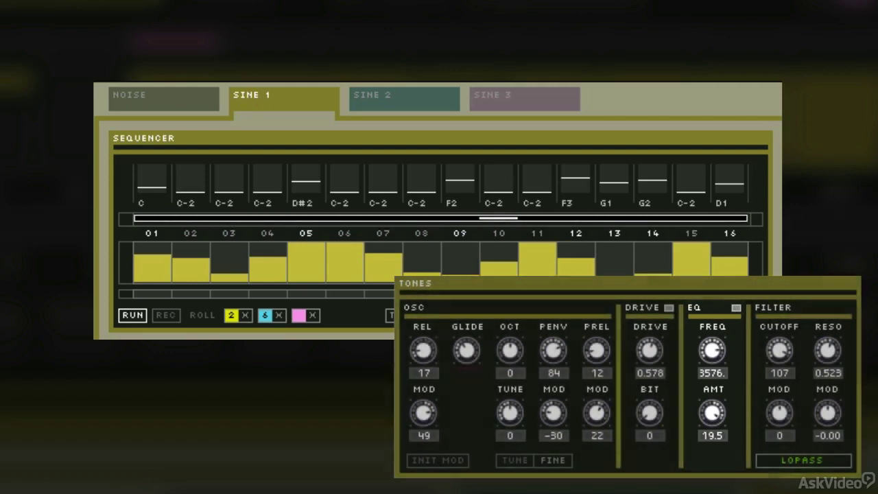
Step: Set the Sine 1 EQ frequency to 1234 and the EQ amount to 7.8
{"action": "left_click_drag", "start_coordinate": [715, 351], "coordinate": [713, 388]}
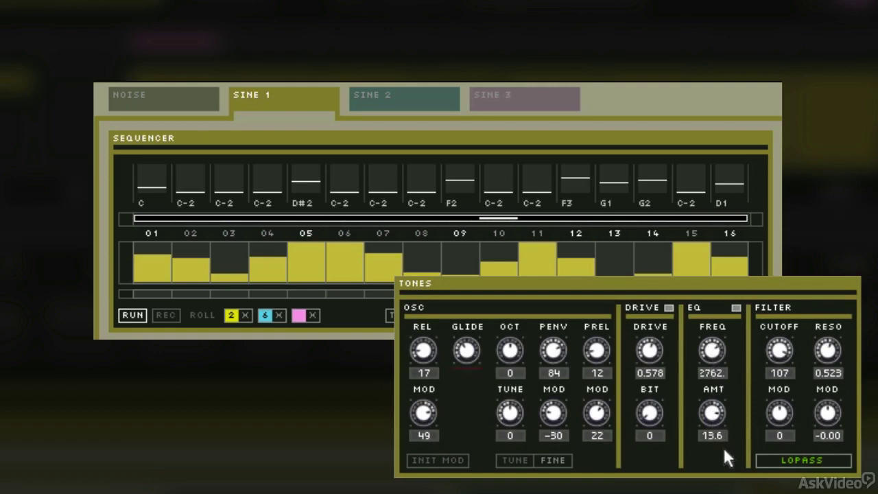
{"action": "left_click_drag", "start_coordinate": [726, 457], "coordinate": [727, 470]}
{"action": "left_click_drag", "start_coordinate": [711, 351], "coordinate": [719, 411]}
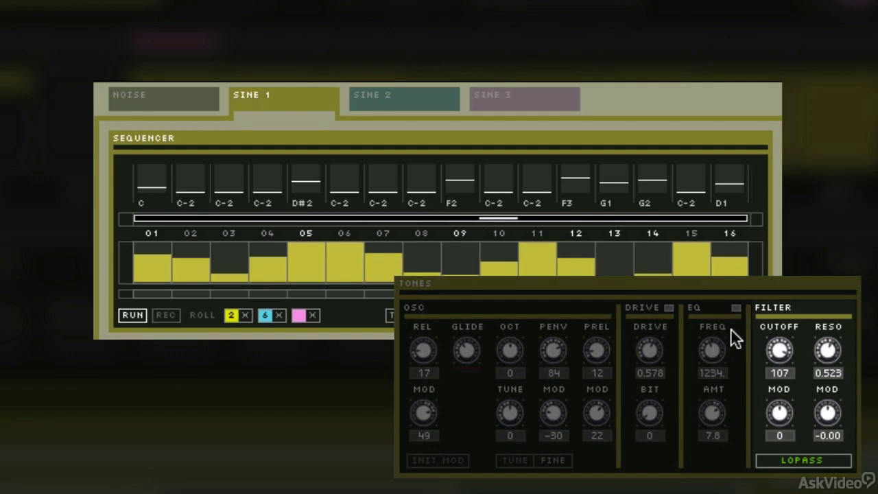
Step: Set the filter cutoff to 42 with modulation 103 and the resonance to 0 with modulation 0.446
{"action": "left_click_drag", "start_coordinate": [780, 352], "coordinate": [800, 395]}
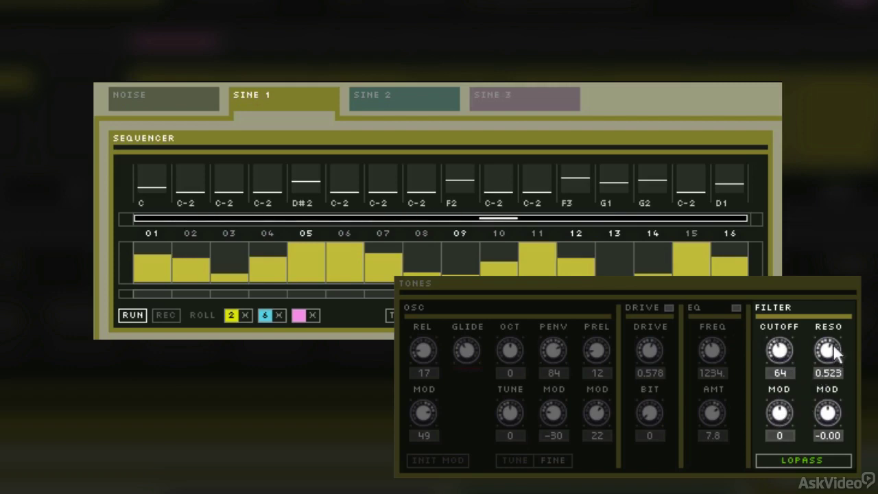
{"action": "left_click_drag", "start_coordinate": [833, 347], "coordinate": [784, 278]}
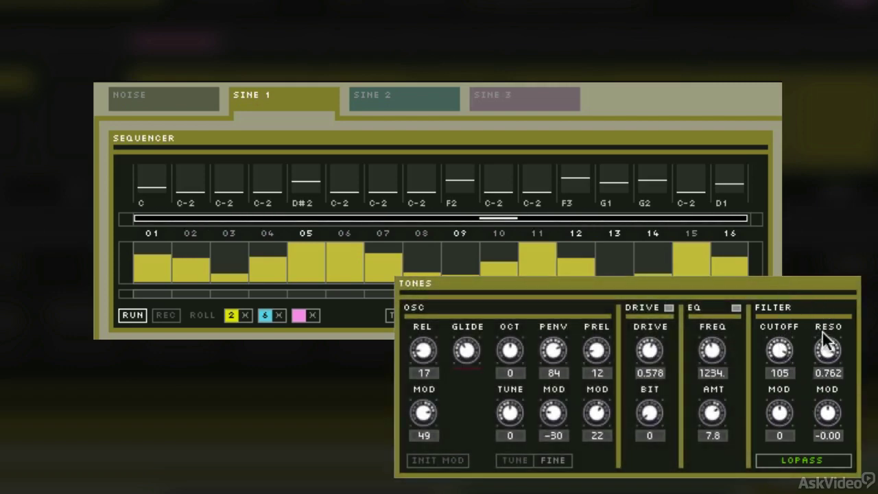
{"action": "left_click_drag", "start_coordinate": [823, 332], "coordinate": [828, 491]}
{"action": "left_click_drag", "start_coordinate": [783, 372], "coordinate": [783, 278]}
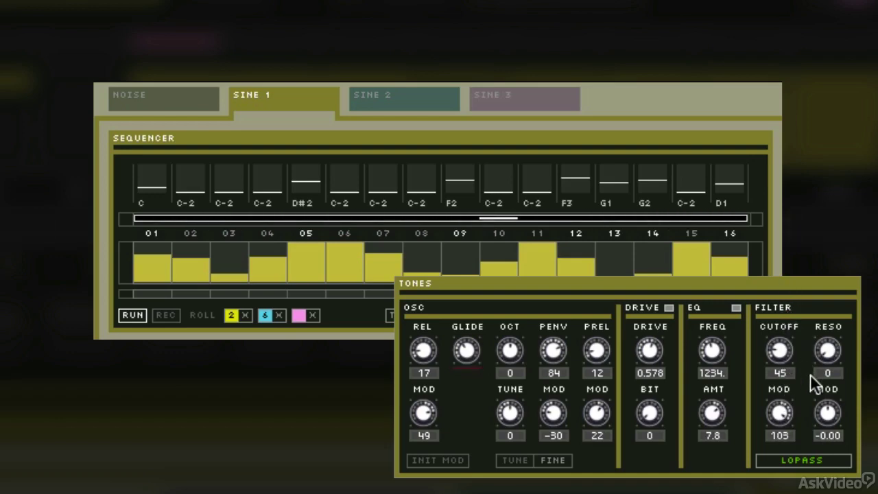
{"action": "left_click_drag", "start_coordinate": [827, 411], "coordinate": [830, 327]}
{"action": "left_click_drag", "start_coordinate": [780, 353], "coordinate": [789, 406]}
Step: Try the bandpass and hipass filter types and return the Sine 1 filter to lopass
{"action": "left_click", "coordinate": [804, 461]}
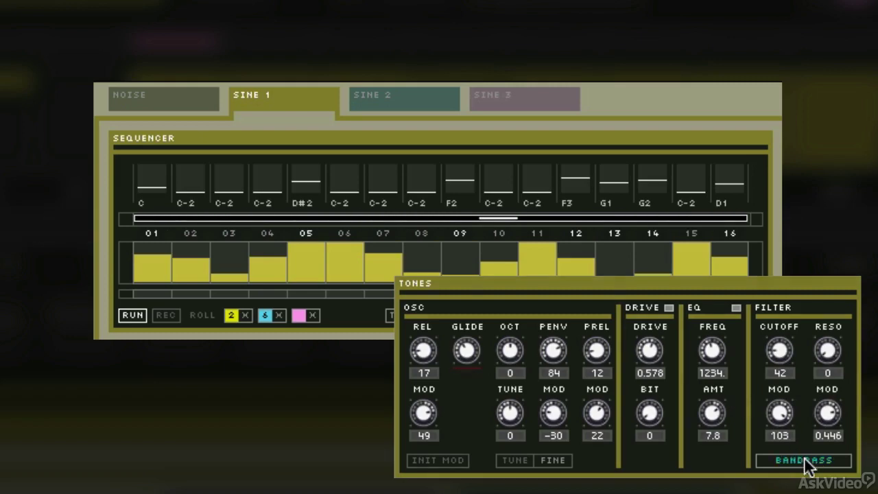
{"action": "left_click", "coordinate": [805, 465]}
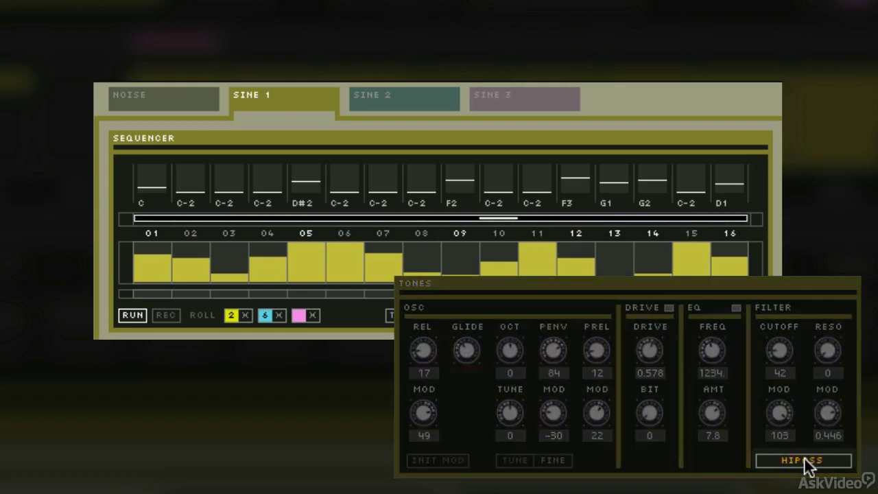
{"action": "left_click", "coordinate": [806, 461]}
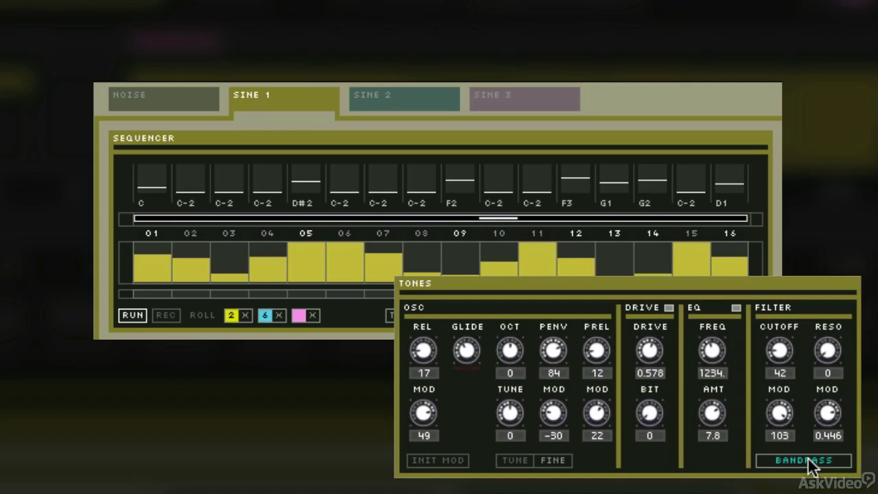
{"action": "left_click", "coordinate": [807, 462]}
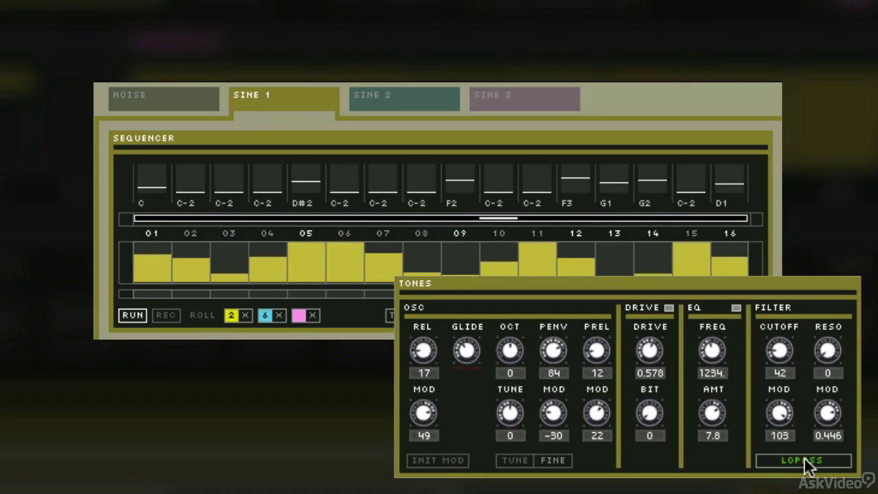